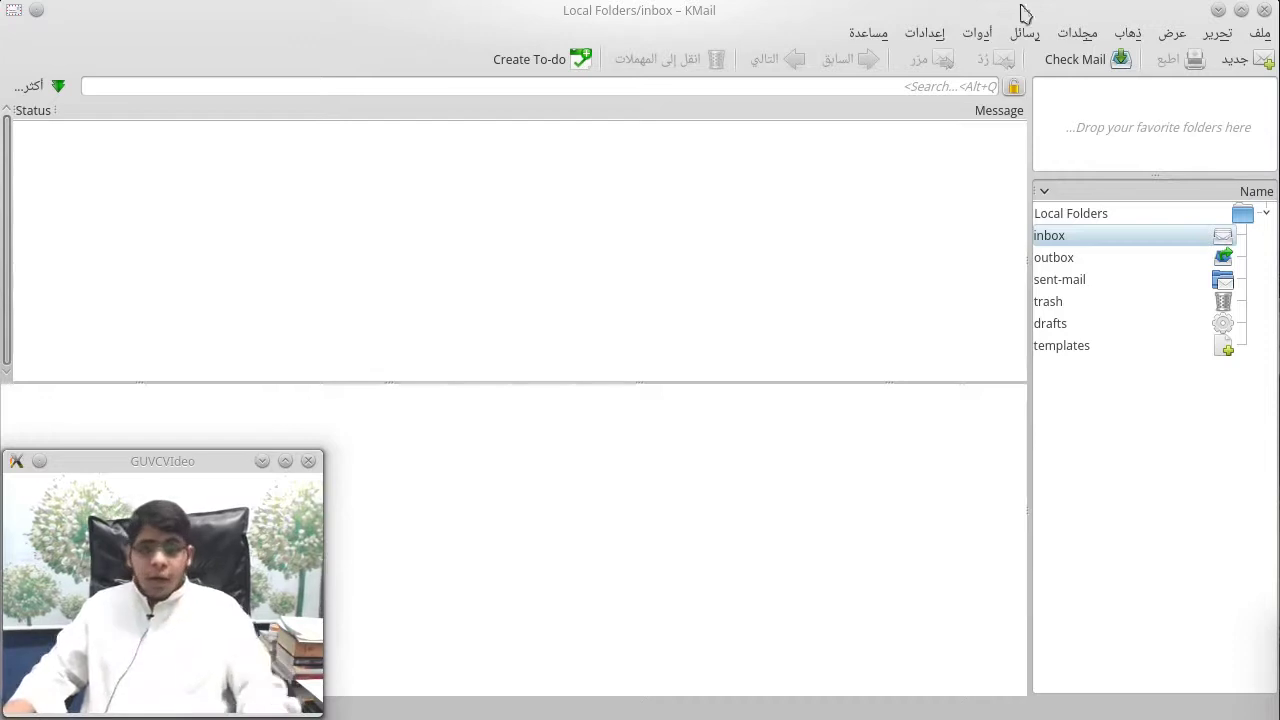
# Step: Launch the Account Wizard from the Tools menu and move its dialog to the screen centre
pyautogui.click(922, 35)
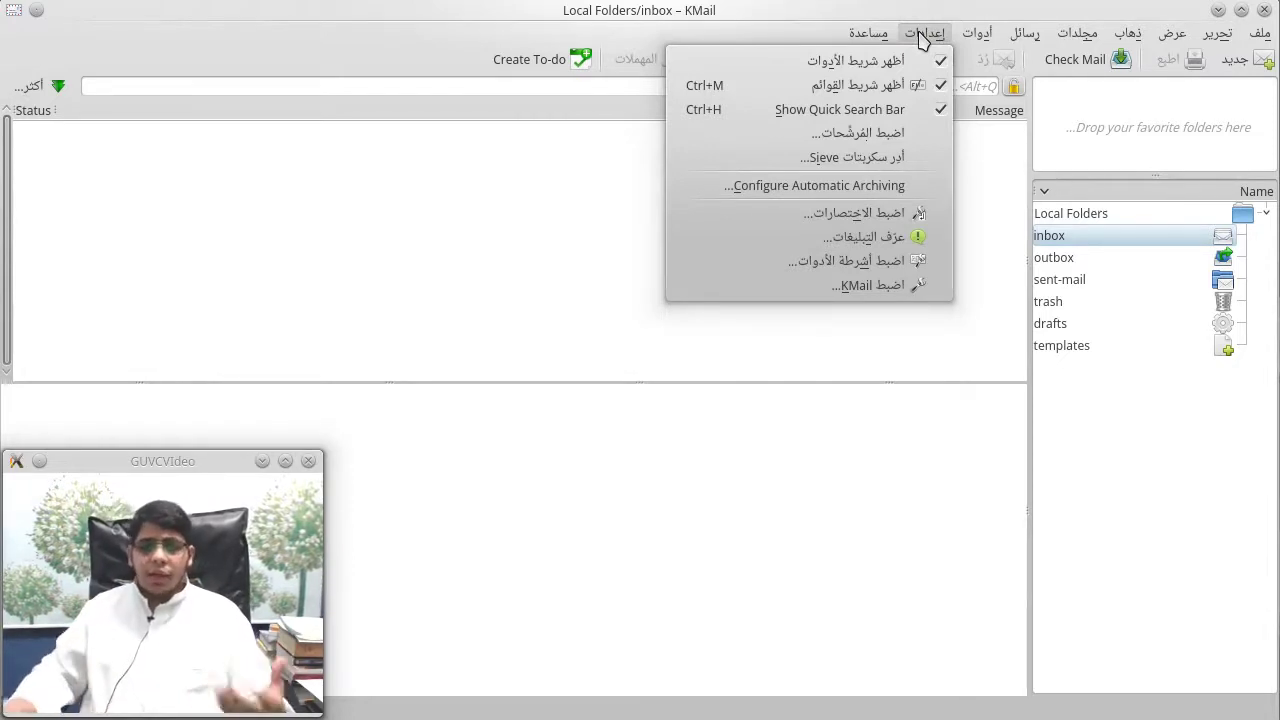
pyautogui.moveTo(977, 35)
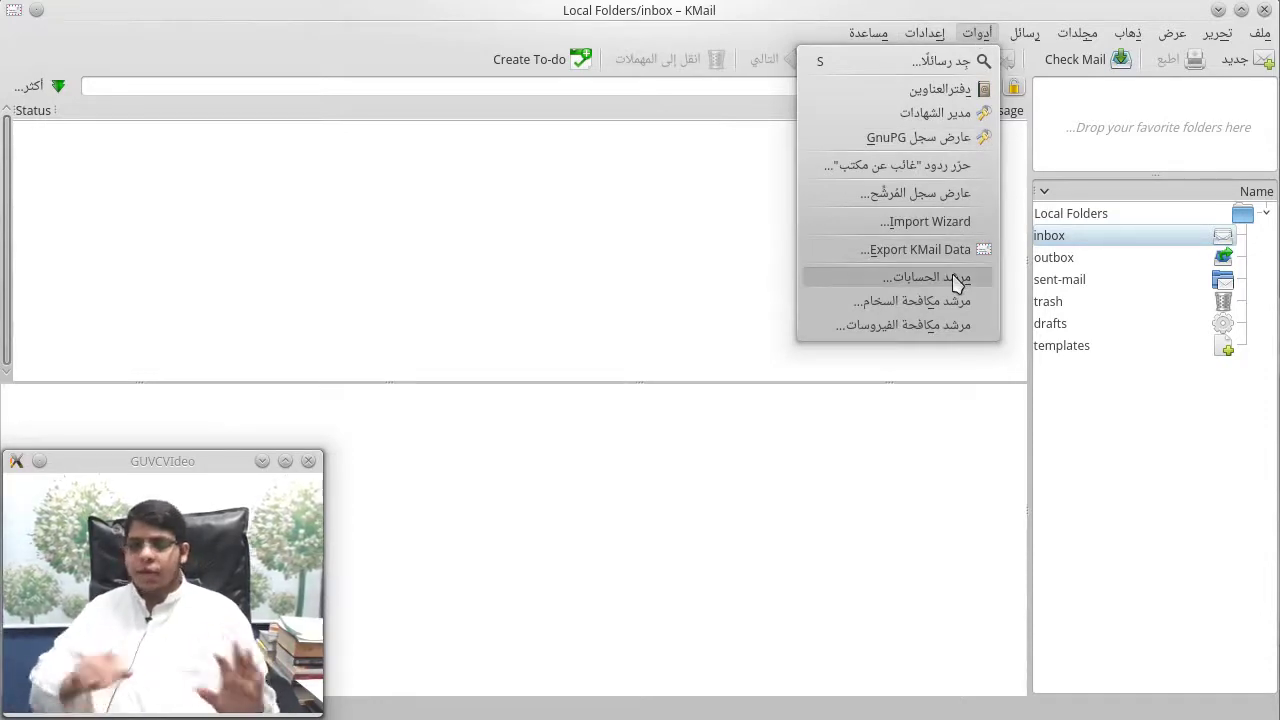
pyautogui.click(955, 279)
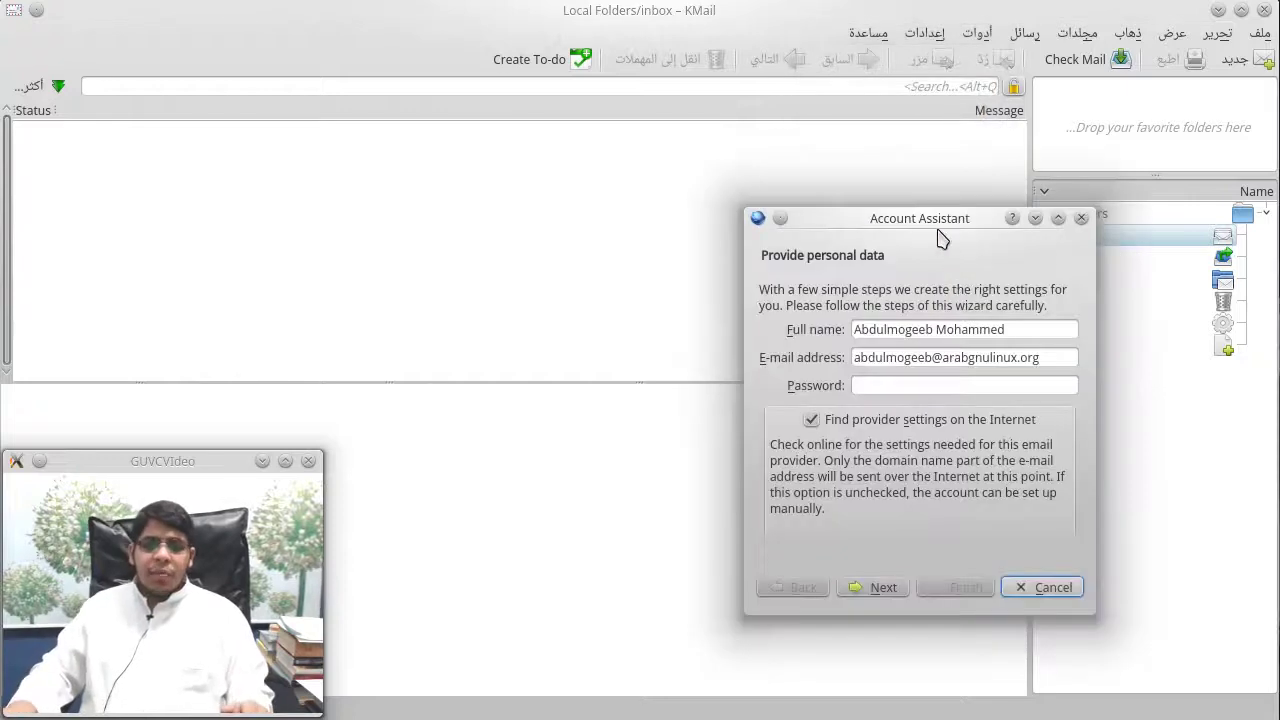
pyautogui.moveTo(929, 214); pyautogui.dragTo(691, 117)
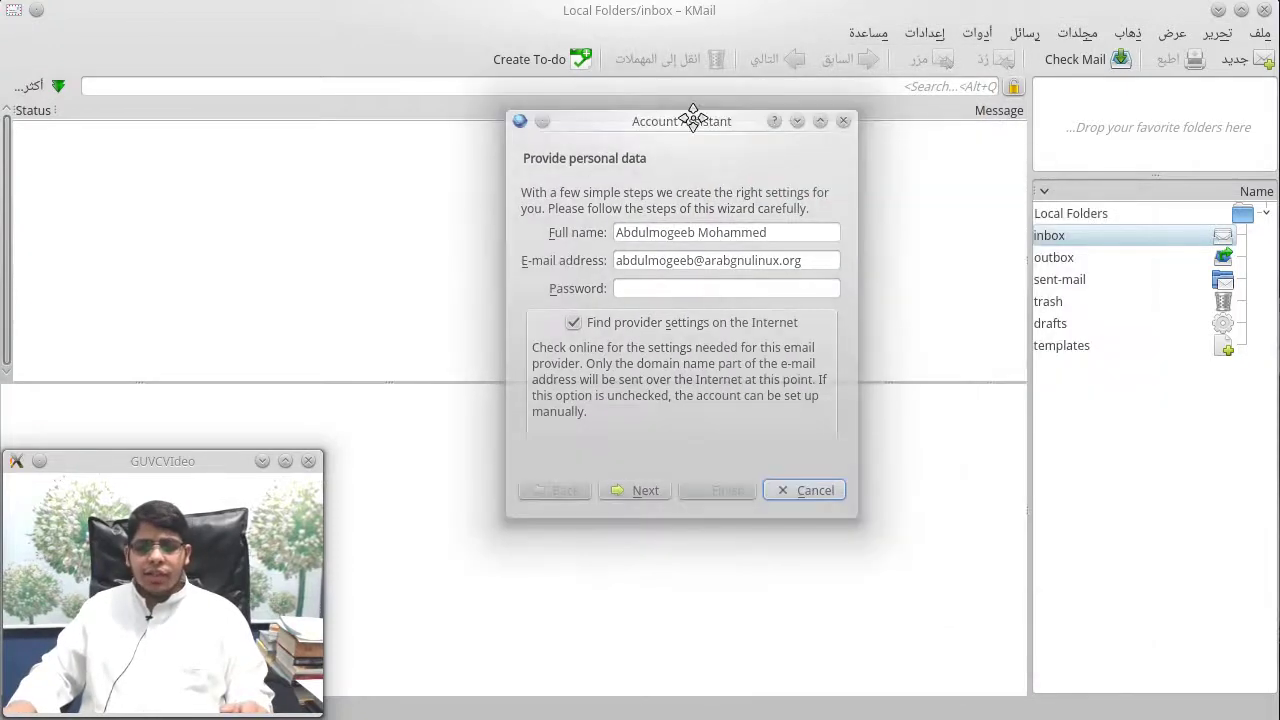
# Step: Clear the prefilled Full name and E-mail address fields
pyautogui.tripleClick(791, 233)
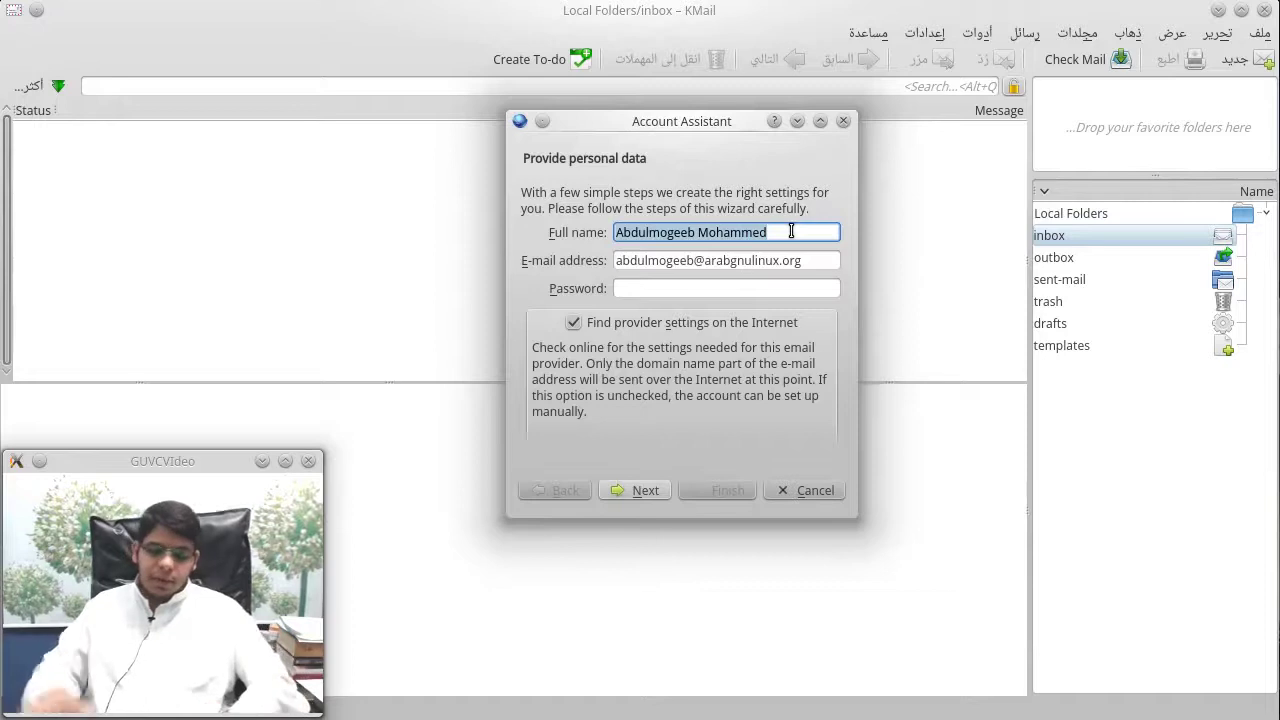
pyautogui.press('BackSpace')
pyautogui.tripleClick(826, 267)
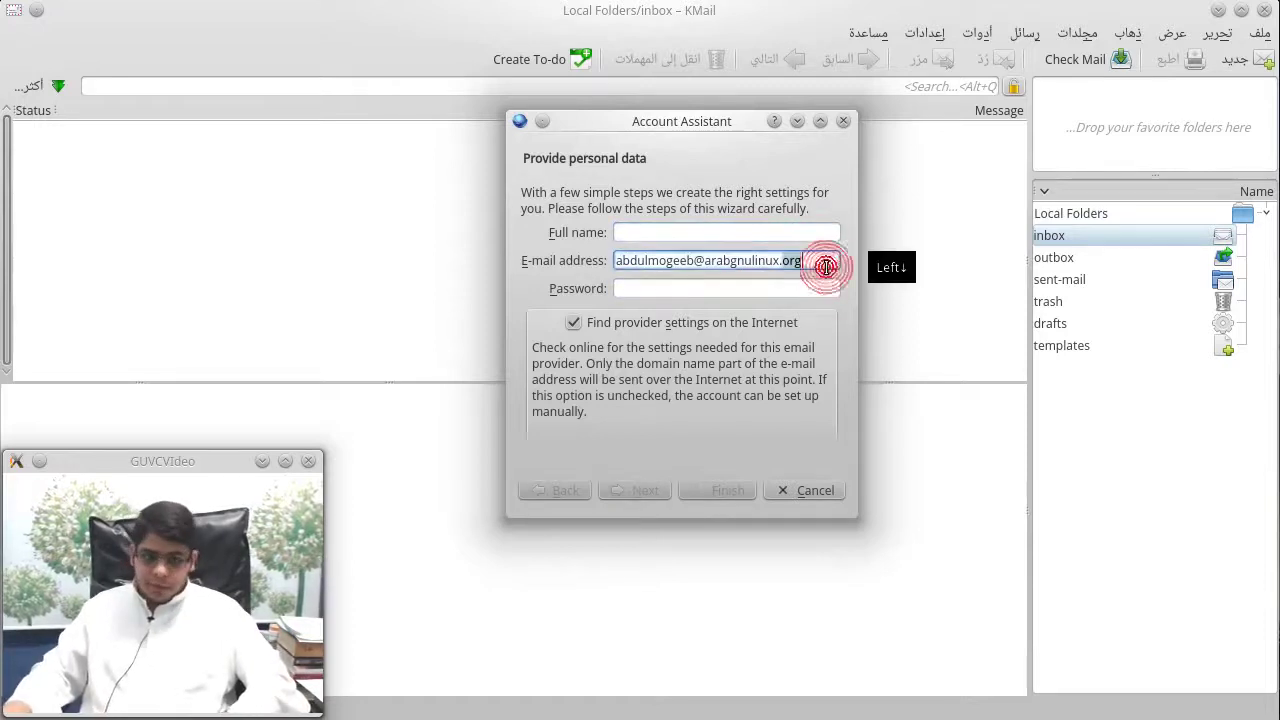
pyautogui.press('BackSpace')
# Step: Enter the account holder's full name in Arabic, then type and fully erase an Arabic e-mail address
pyautogui.click(743, 233)
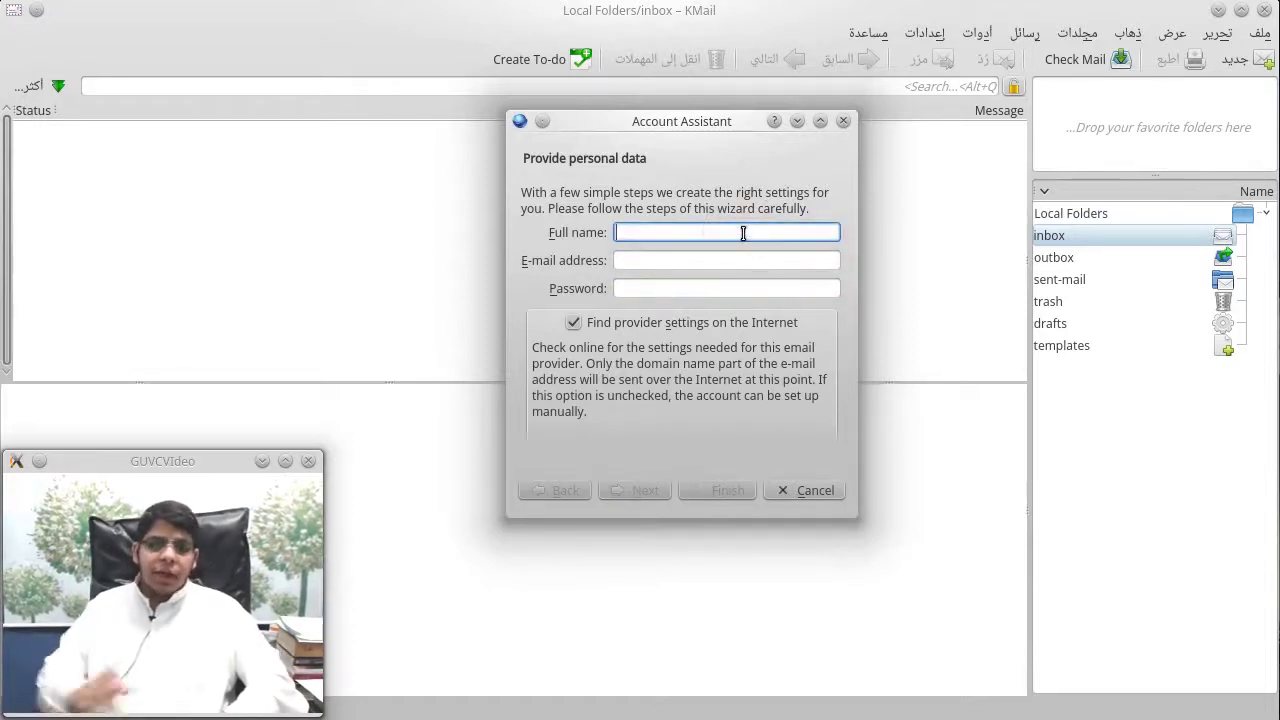
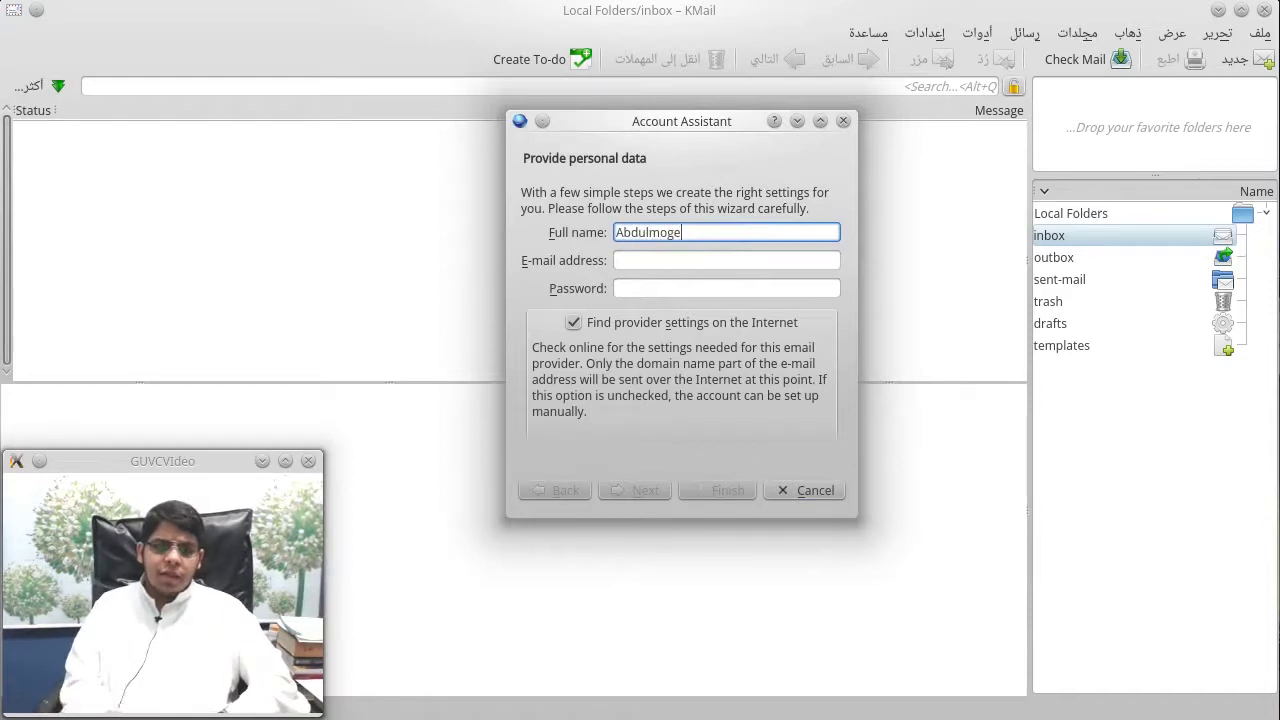
pyautogui.press('BackSpace')
pyautogui.press('BackSpace')
pyautogui.press('BackSpace')
pyautogui.press('BackSpace')
pyautogui.press('BackSpace')
pyautogui.press('BackSpace')
pyautogui.press('BackSpace')
pyautogui.press('BackSpace')
pyautogui.press('BackSpace')
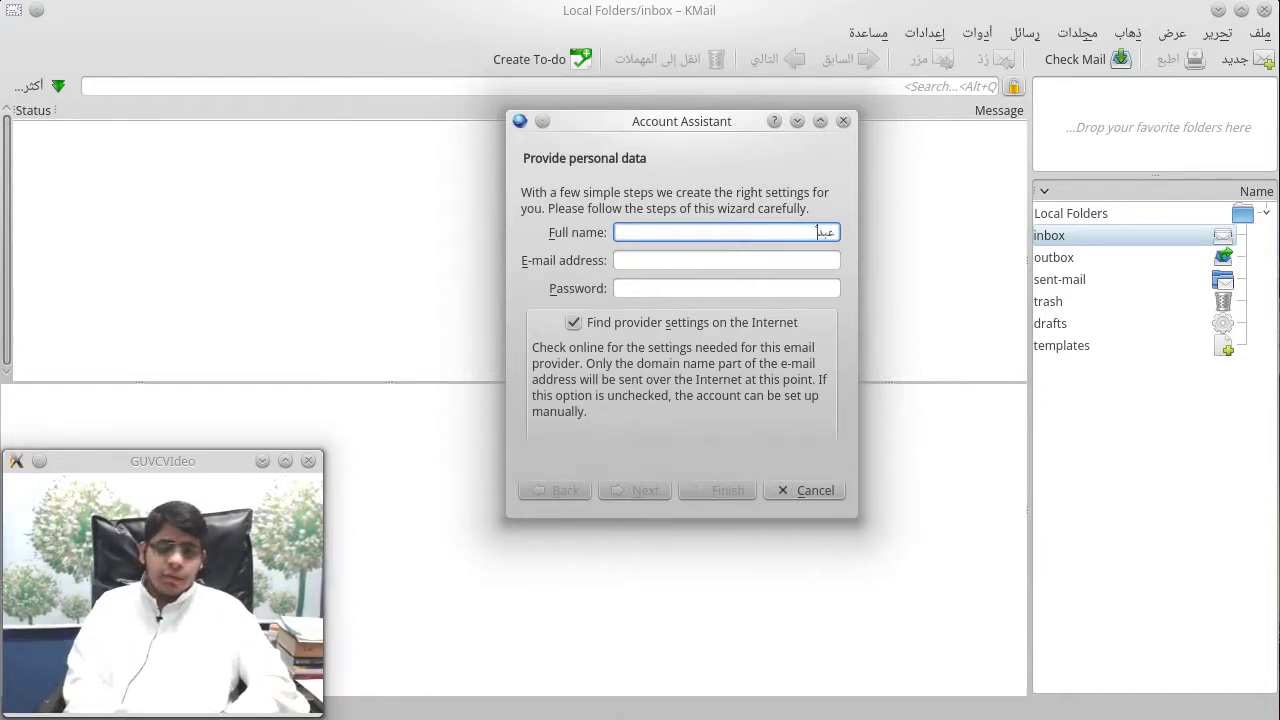
pyautogui.press('Tab')
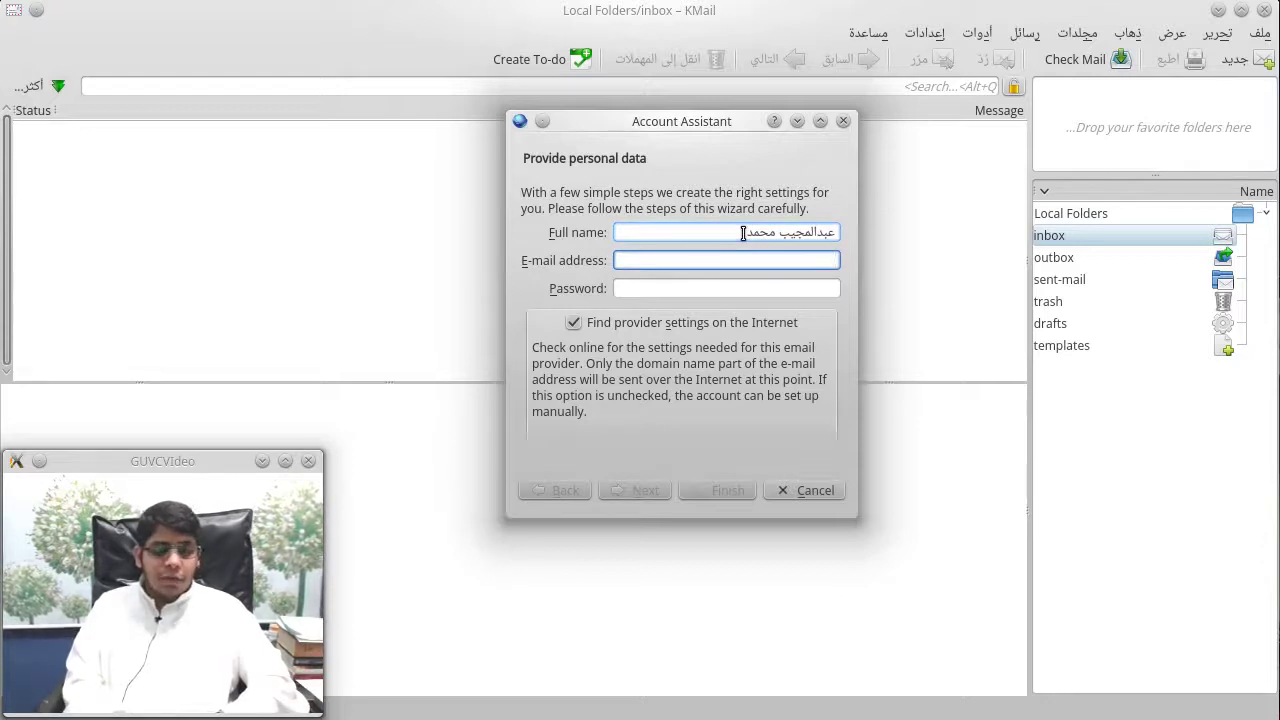
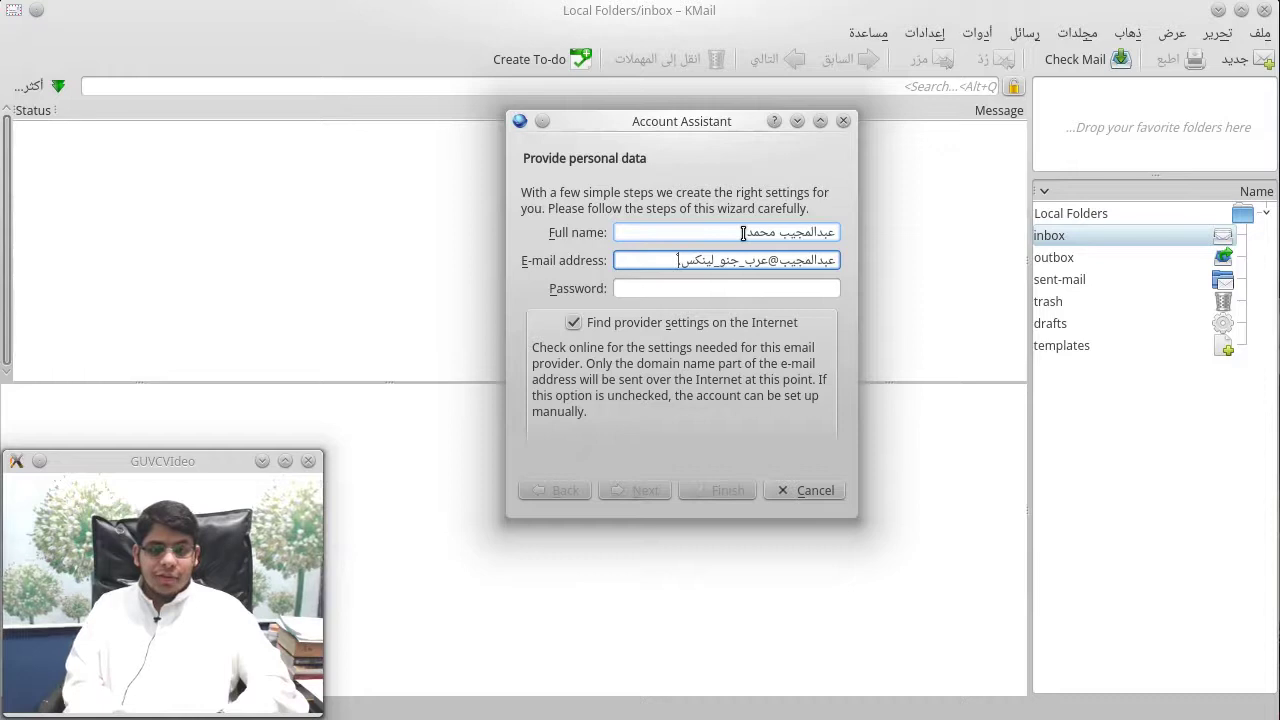
pyautogui.press('BackSpace')
pyautogui.press('BackSpace')
pyautogui.press('BackSpace')
pyautogui.press('BackSpace')
pyautogui.press('BackSpace')
pyautogui.press('BackSpace')
pyautogui.press('BackSpace')
pyautogui.press('BackSpace')
pyautogui.press('BackSpace')
pyautogui.press('BackSpace')
pyautogui.press('BackSpace')
pyautogui.press('BackSpace')
pyautogui.press('BackSpace')
pyautogui.press('BackSpace')
pyautogui.press('BackSpace')
pyautogui.press('BackSpace')
pyautogui.press('BackSpace')
pyautogui.press('BackSpace')
pyautogui.press('BackSpace')
pyautogui.press('BackSpace')
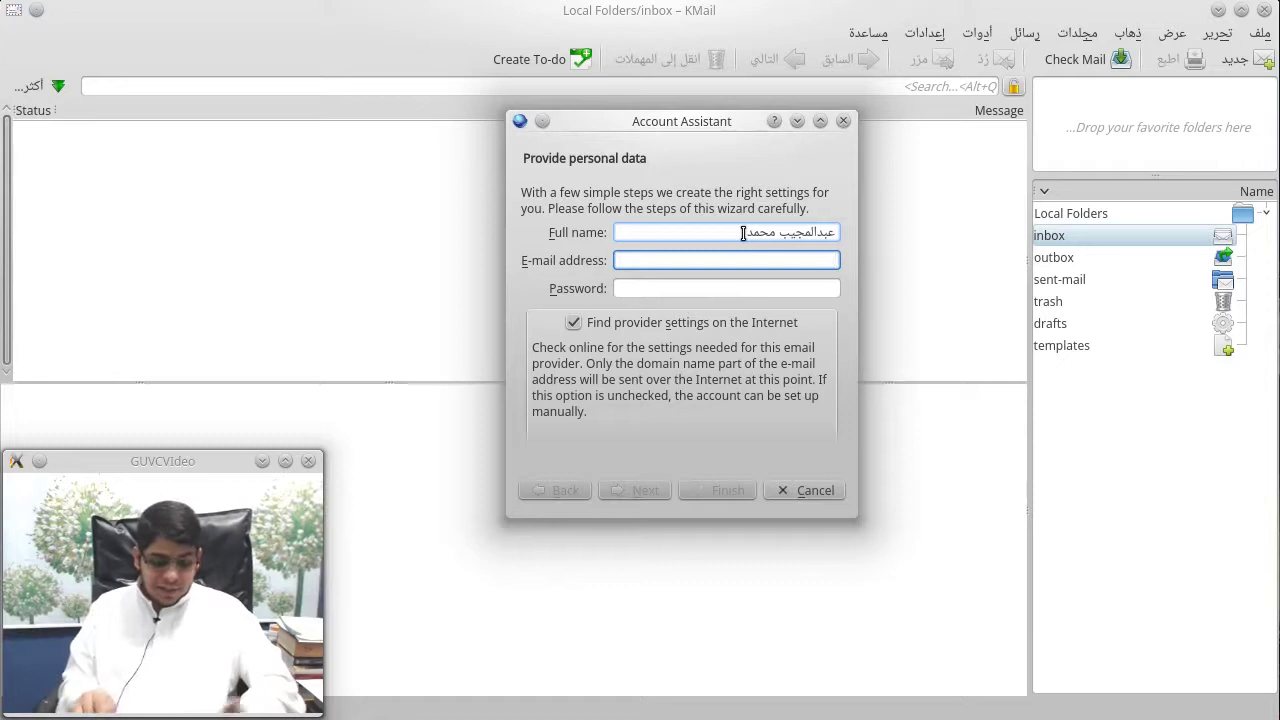
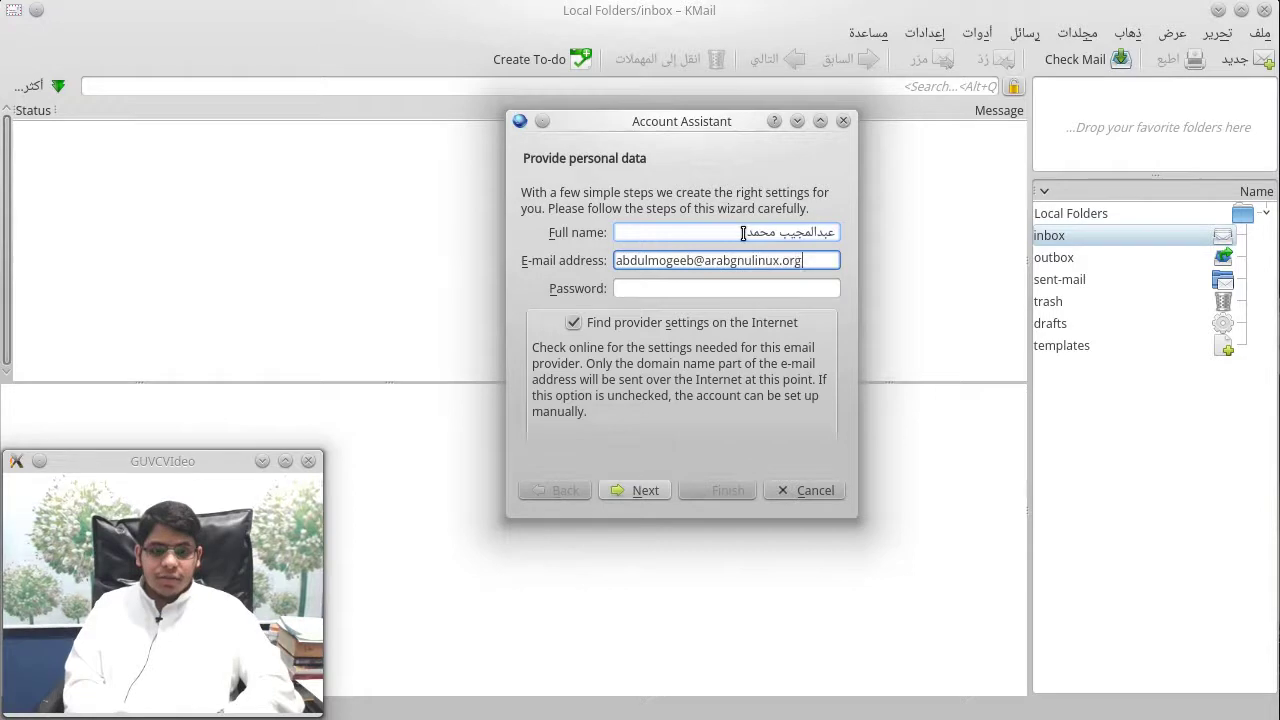
# Step: Enter the account's e-mail address and password, untick 'Find provider settings on the Internet', and continue
pyautogui.press('Tab')
pyautogui.write('*******')
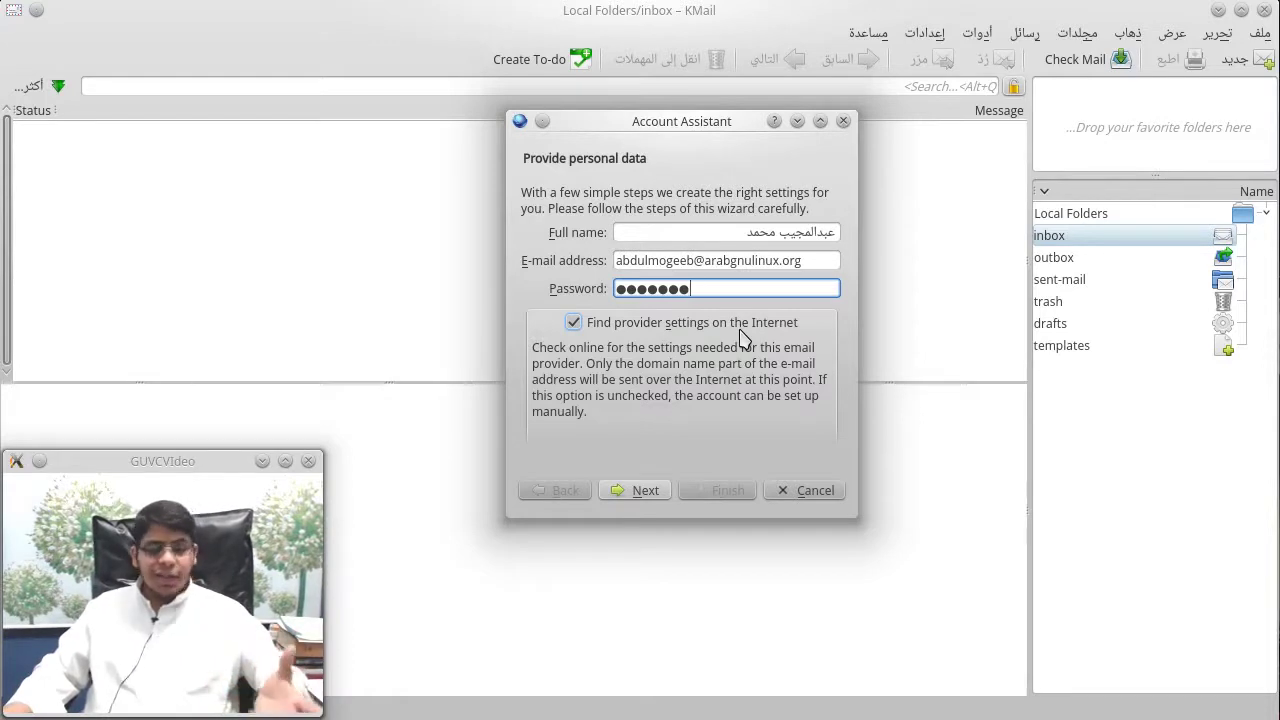
pyautogui.click(740, 334)
pyautogui.click(645, 492)
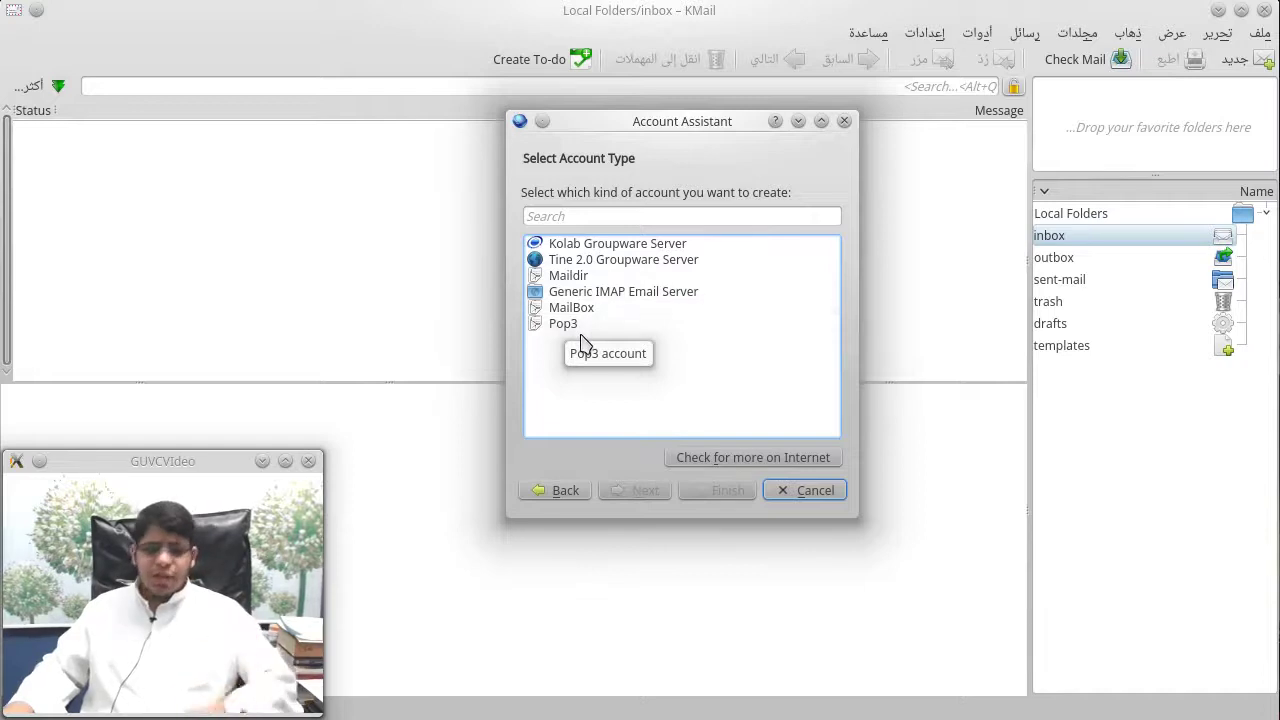
# Step: Create the account as a Generic IMAP Email Server, accepting the default server settings
pyautogui.click(608, 292)
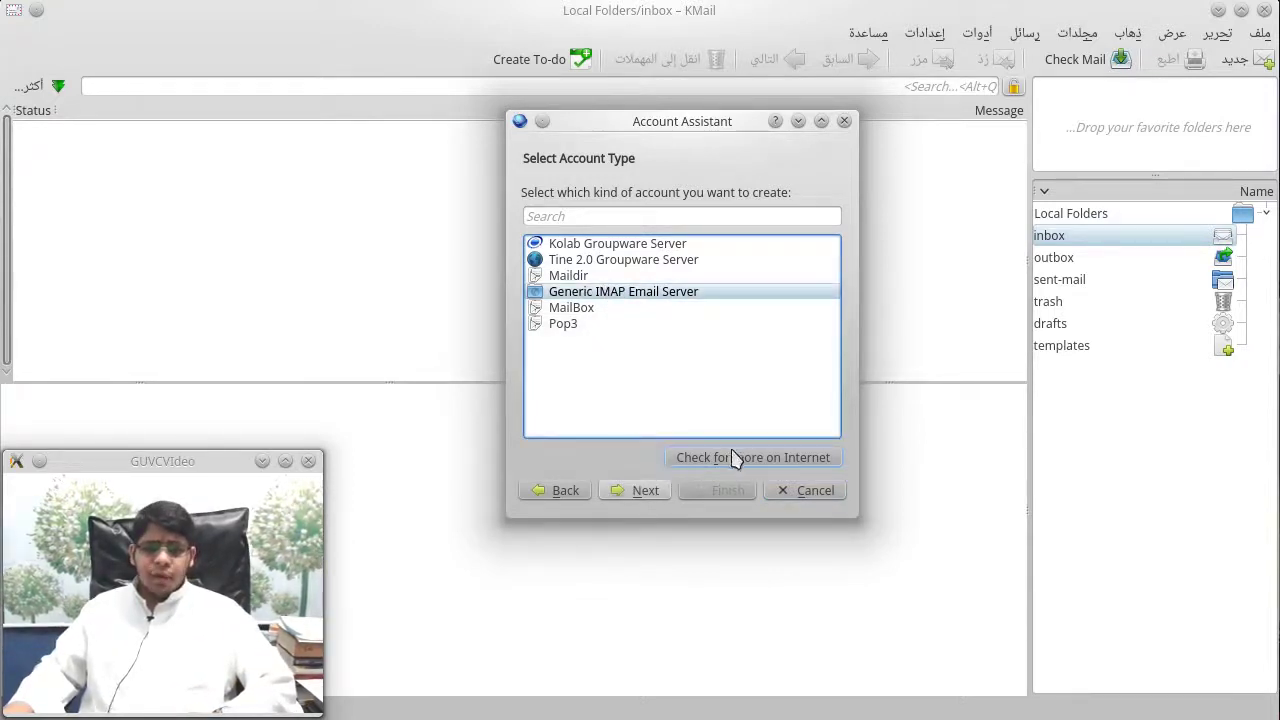
pyautogui.click(650, 491)
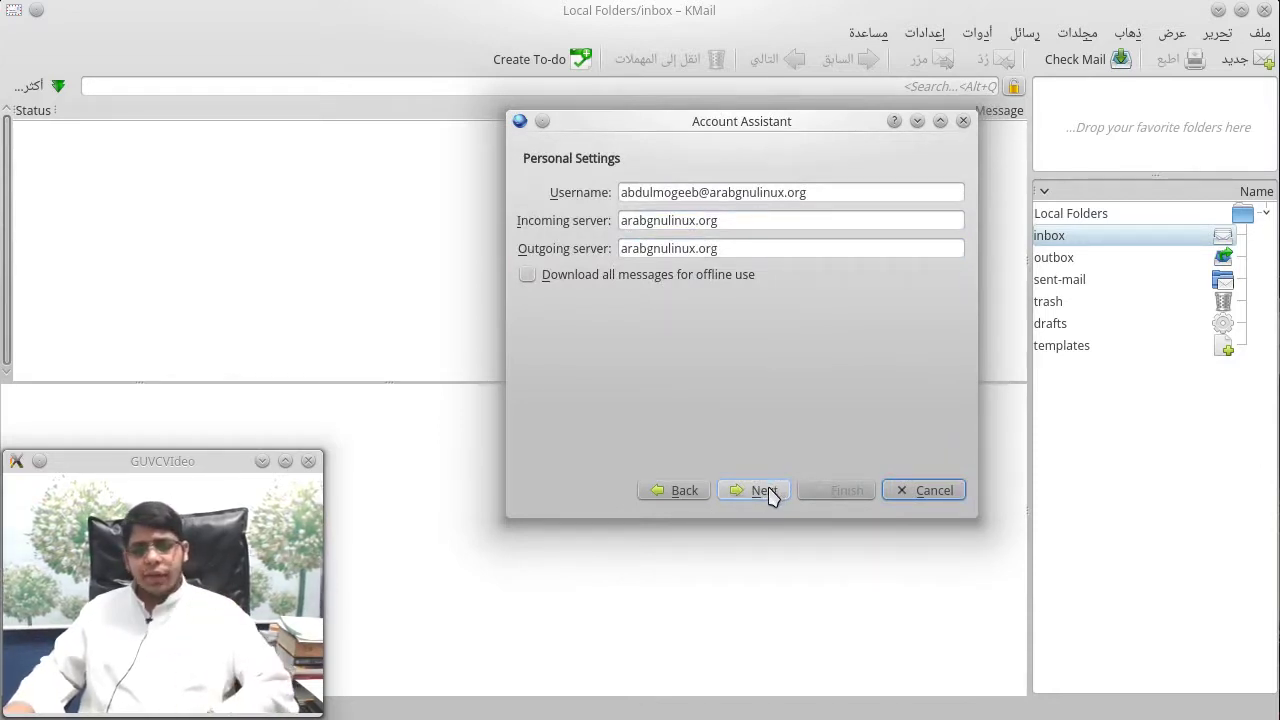
pyautogui.click(764, 491)
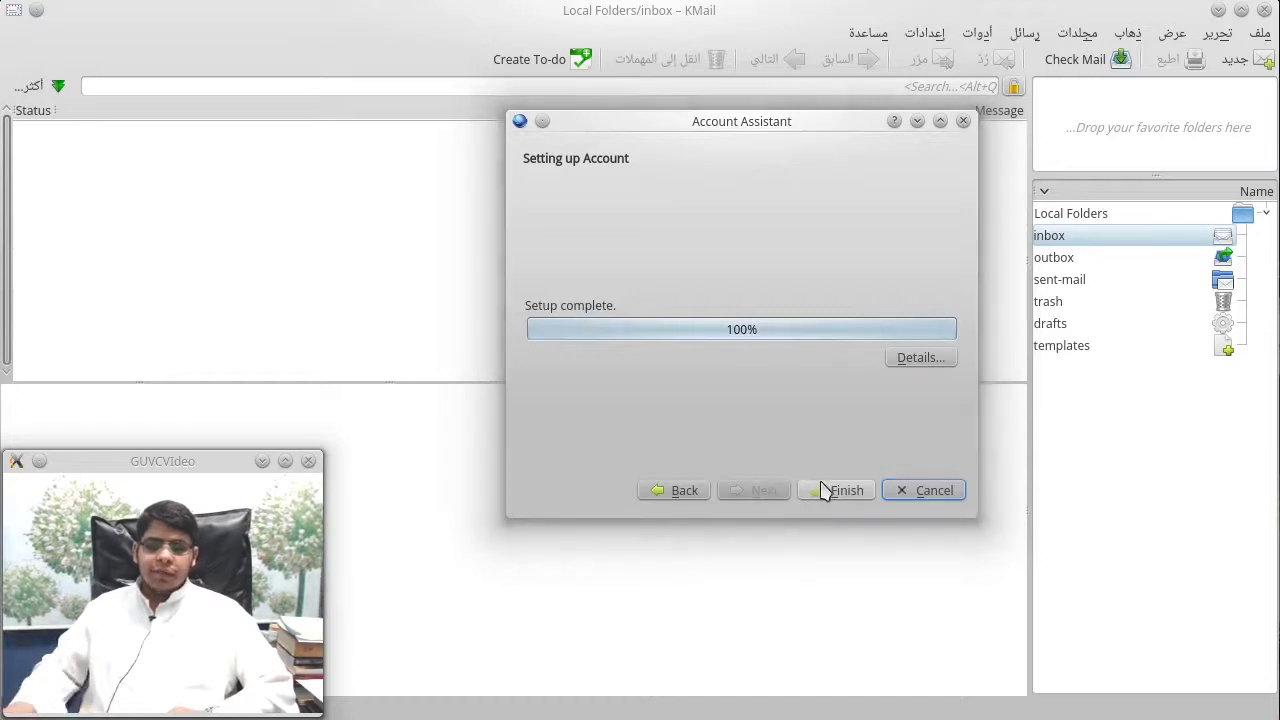
pyautogui.click(826, 489)
# Step: Reject the untrusted server certificate, retry the login, dismiss the warning, and open the Settings menu
pyautogui.click(1059, 460)
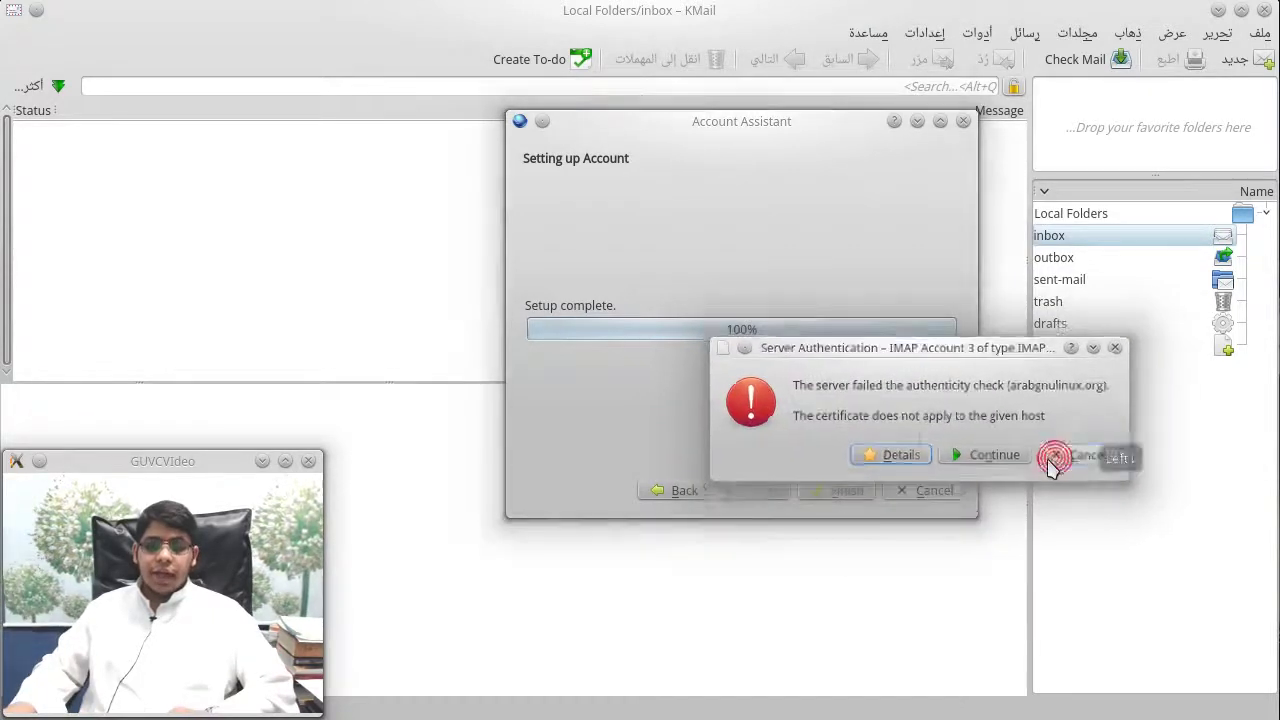
pyautogui.click(950, 484)
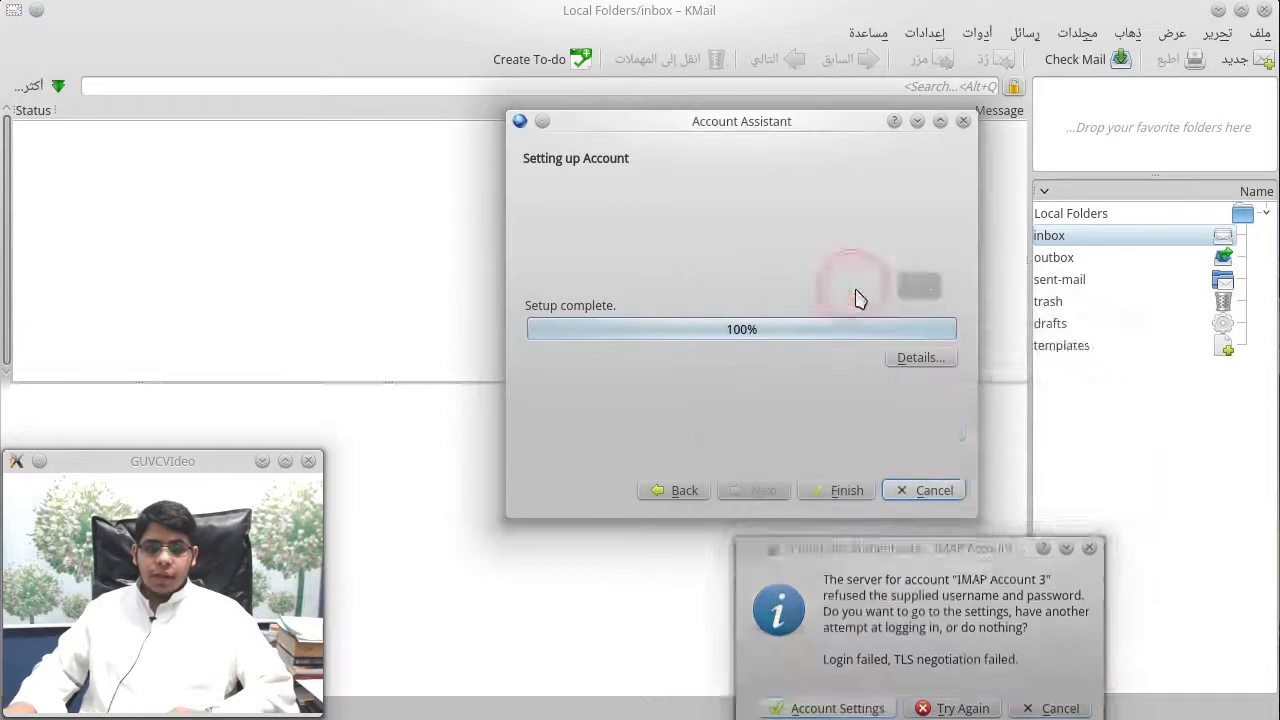
pyautogui.click(998, 458)
pyautogui.click(978, 33)
# Step: Open Configure KMail and review the Identities and Accounts pages
pyautogui.moveTo(930, 31)
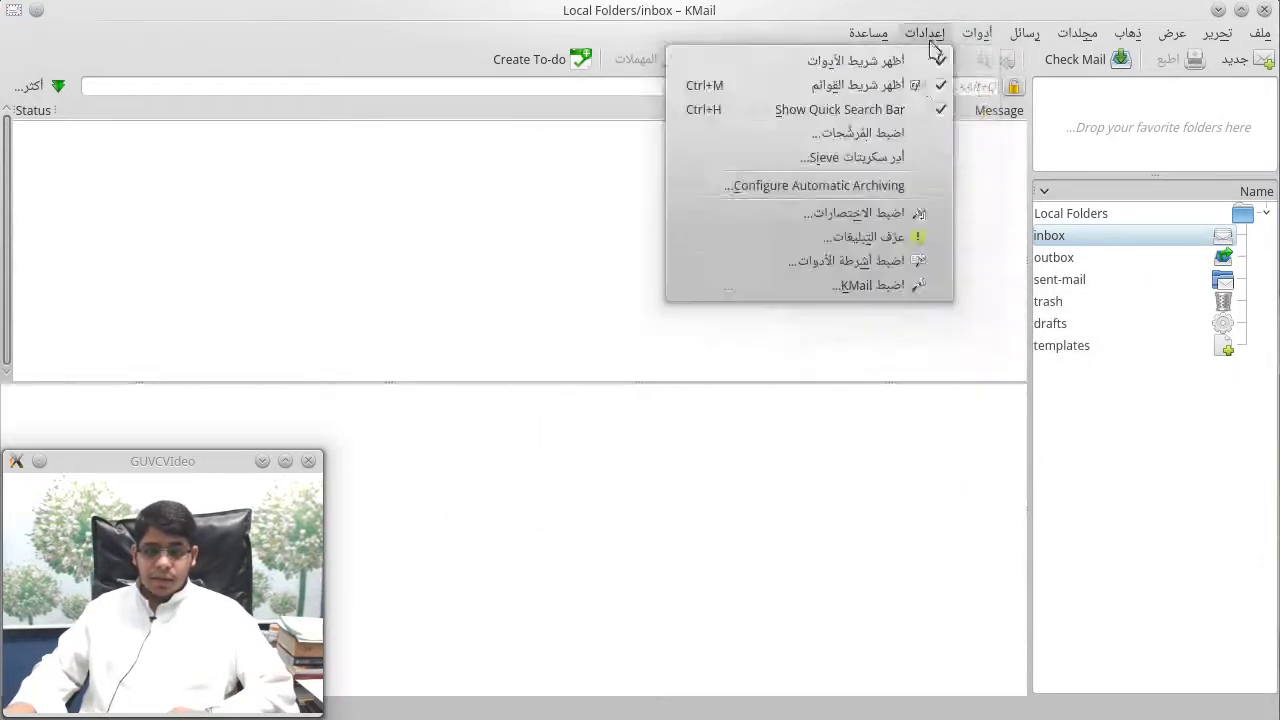
pyautogui.click(893, 279)
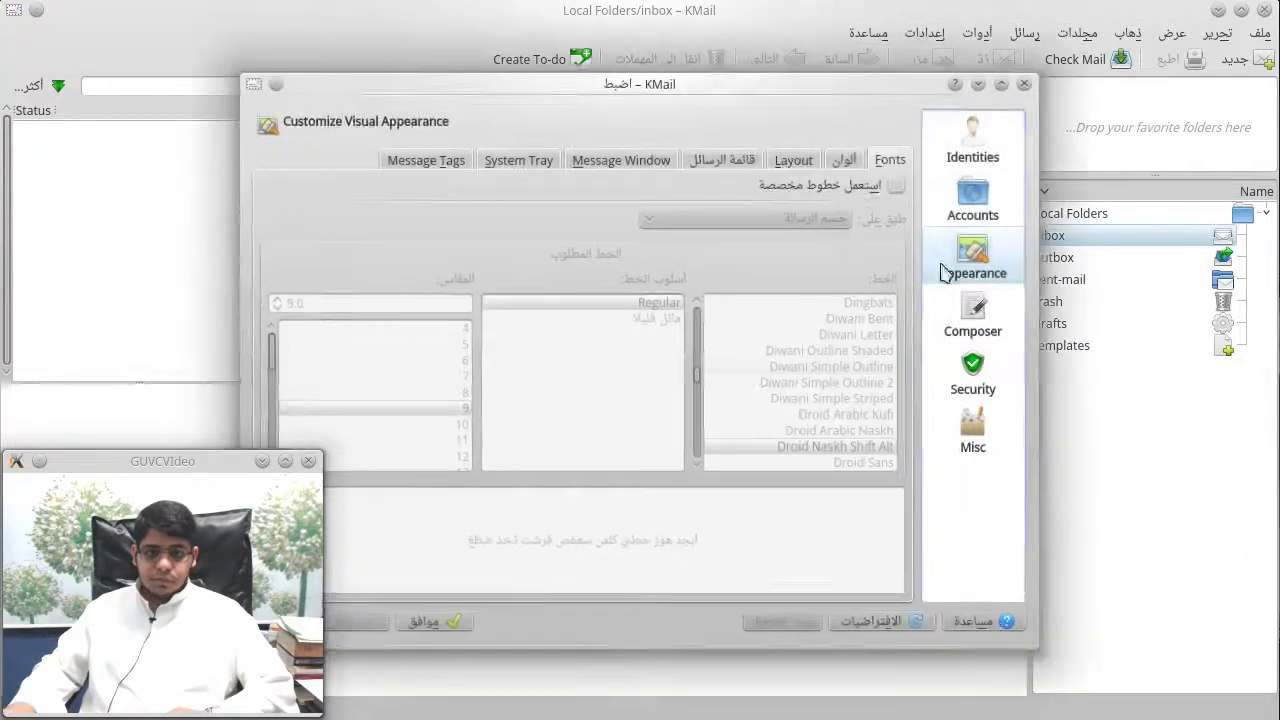
pyautogui.click(973, 155)
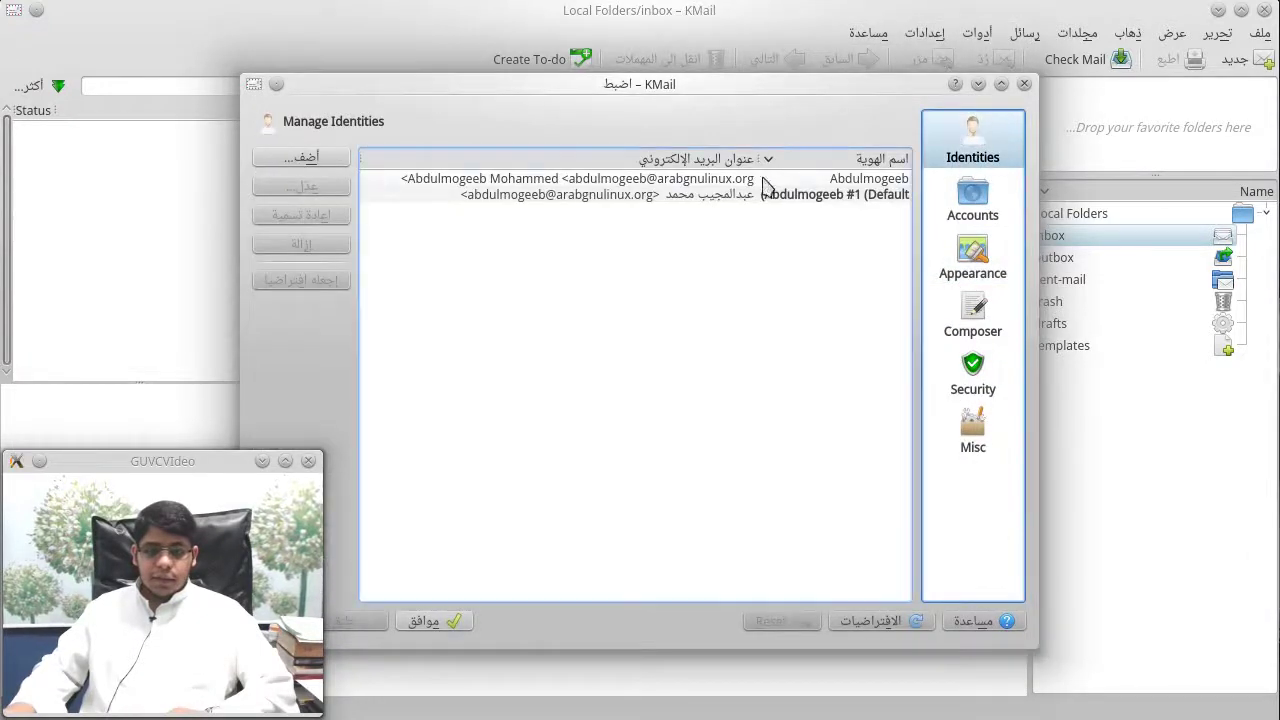
pyautogui.click(737, 194)
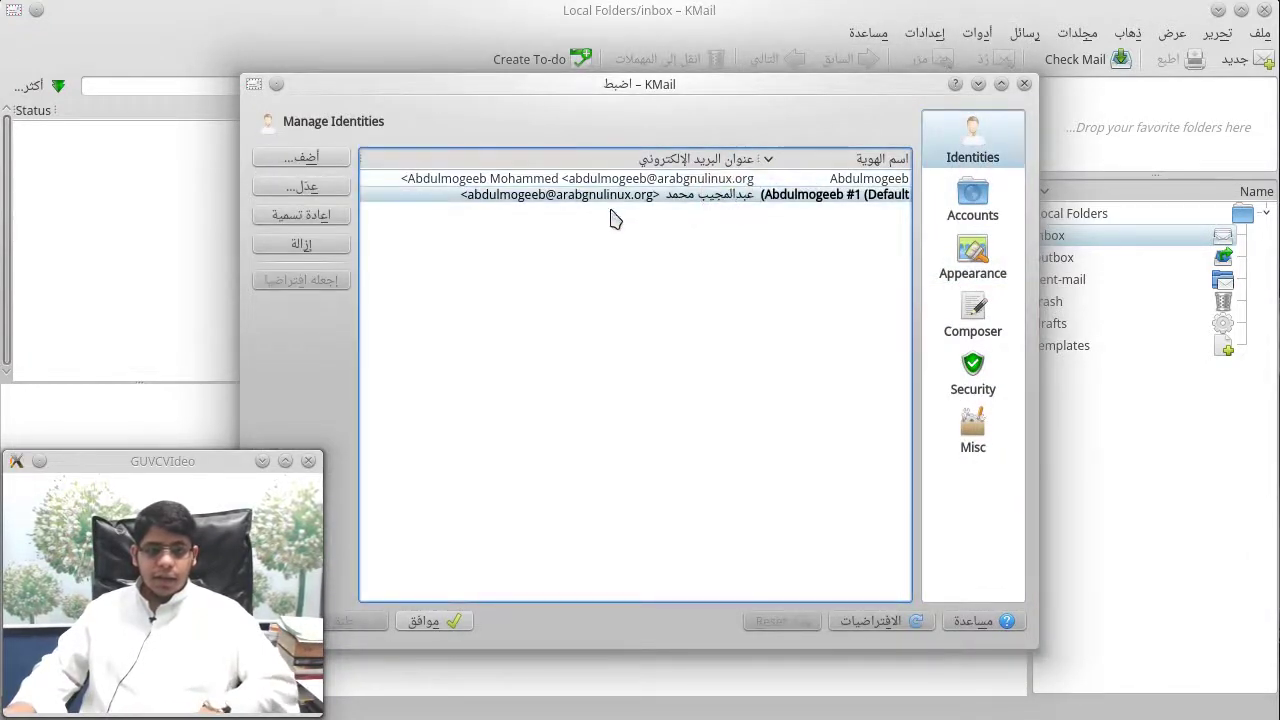
pyautogui.click(970, 212)
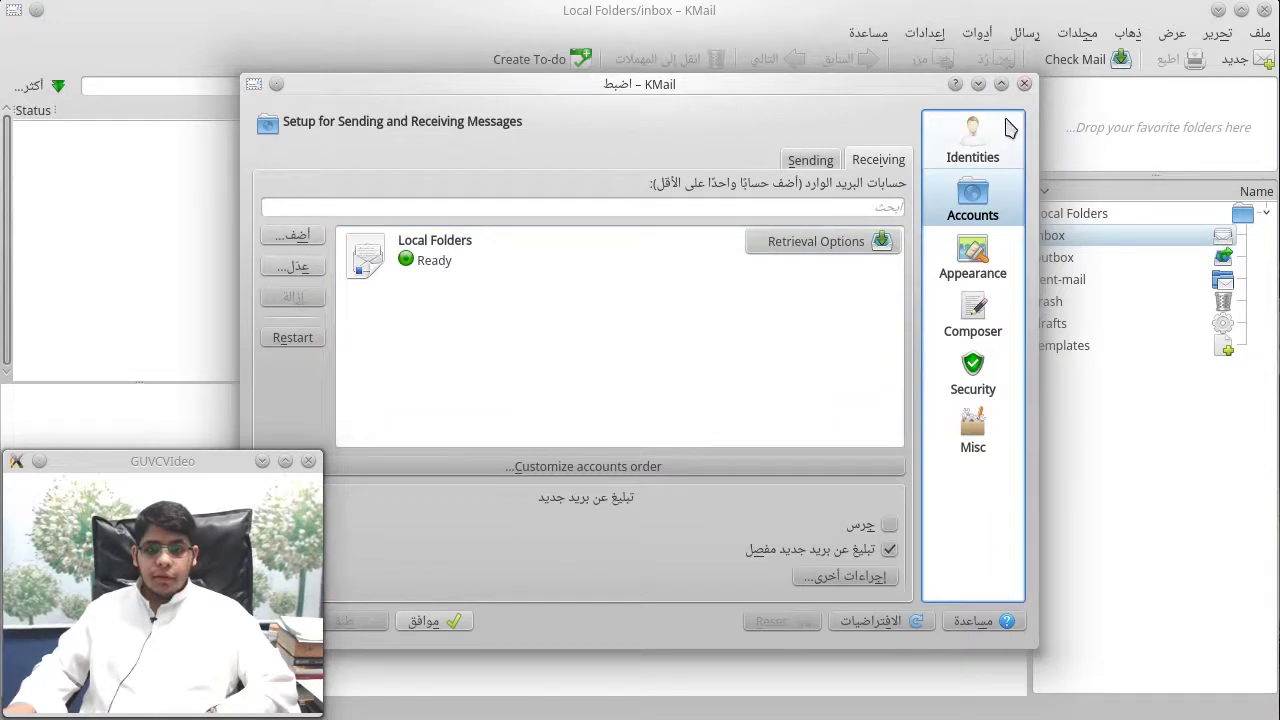
pyautogui.click(972, 140)
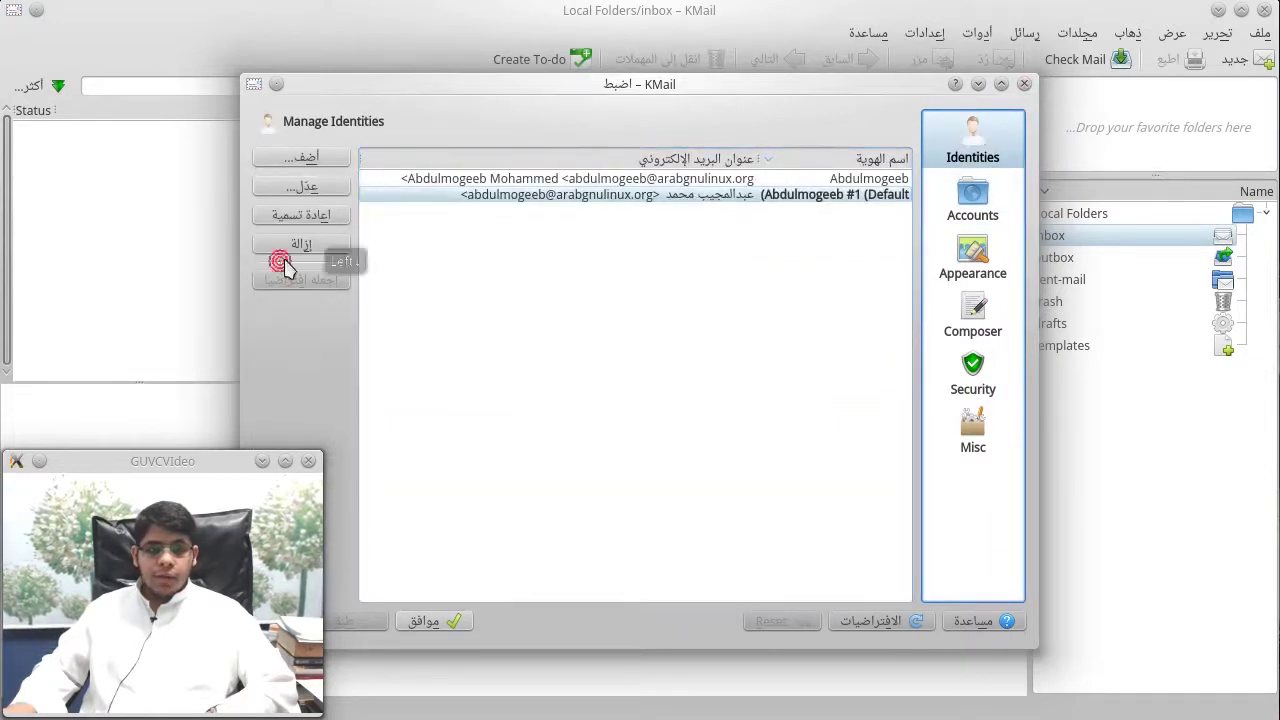
# Step: Remove the duplicate default identity, confirm the deletion, and apply with OK
pyautogui.click(298, 245)
pyautogui.click(540, 410)
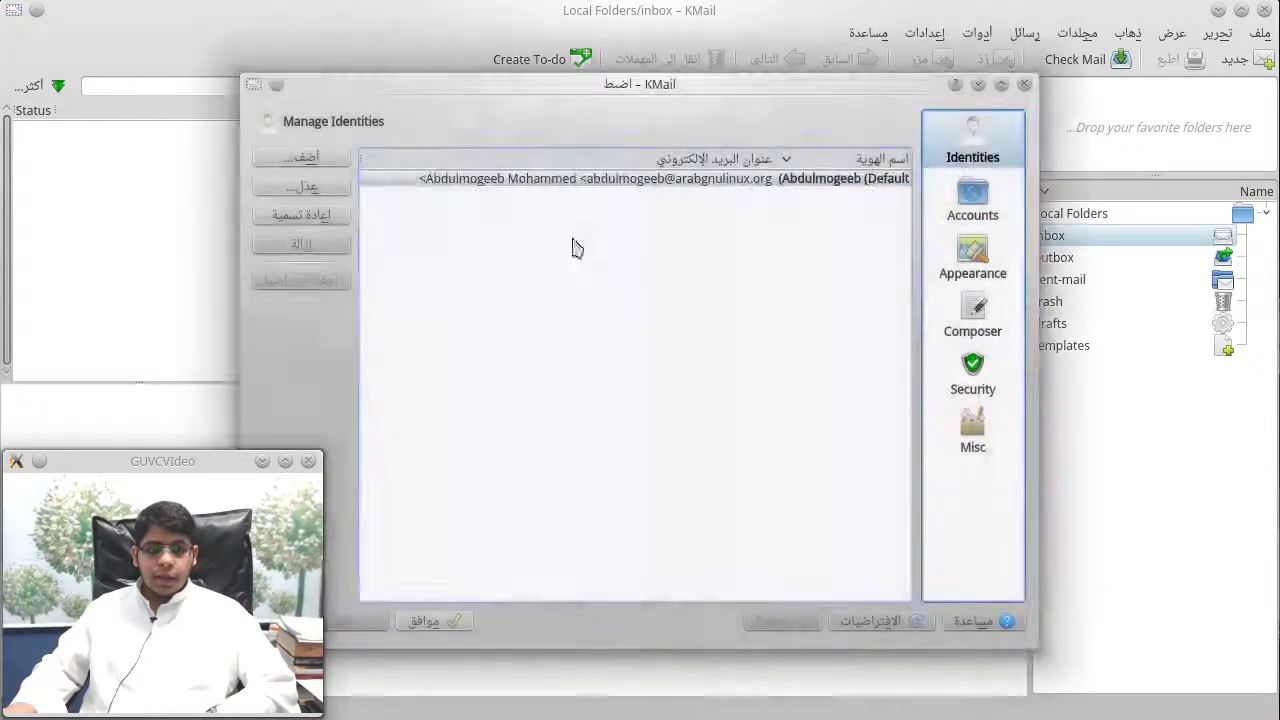
pyautogui.click(600, 180)
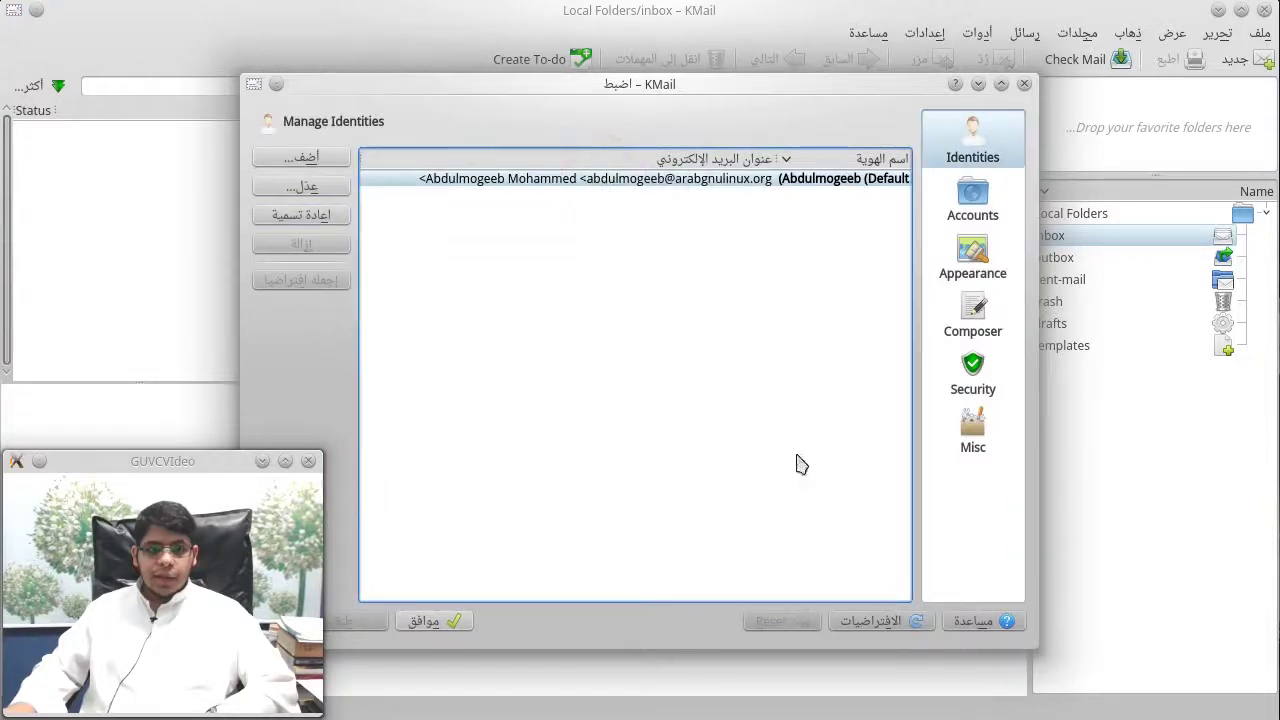
pyautogui.click(440, 620)
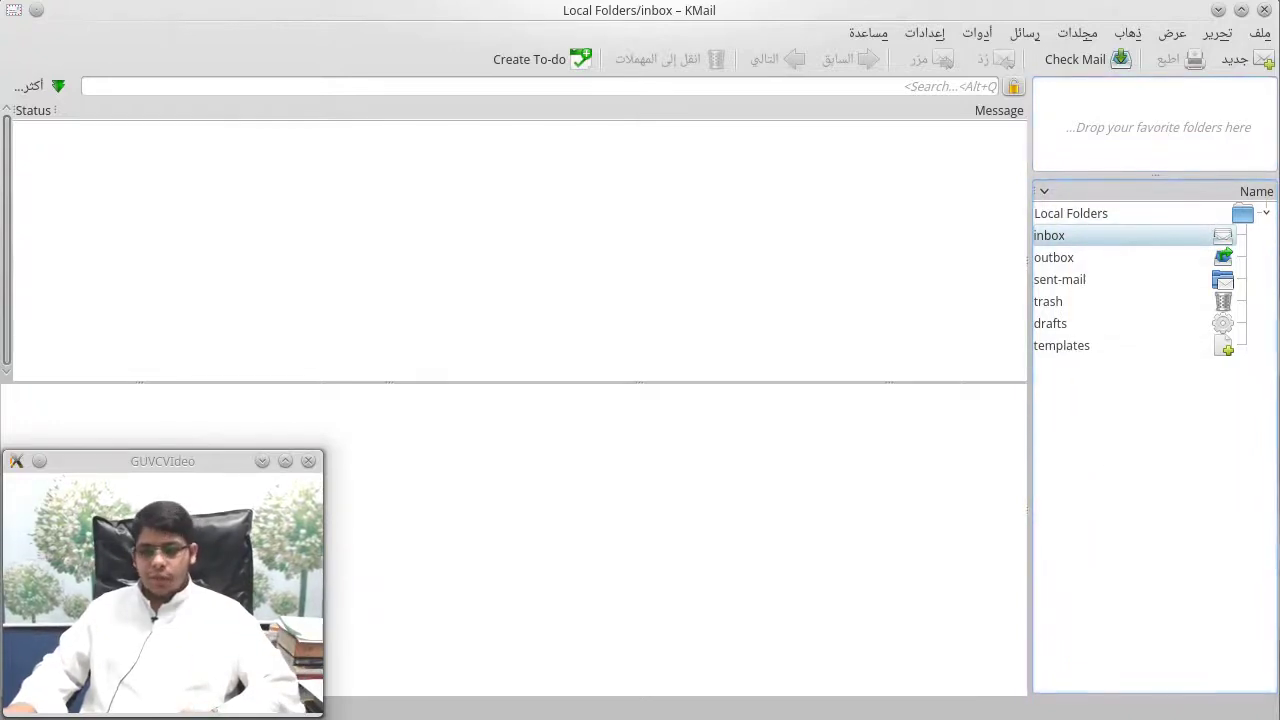
# Step: Collapse and re-expand the Local Folders tree and browse the File and Edit menus
pyautogui.click(1265, 213)
pyautogui.click(1265, 213)
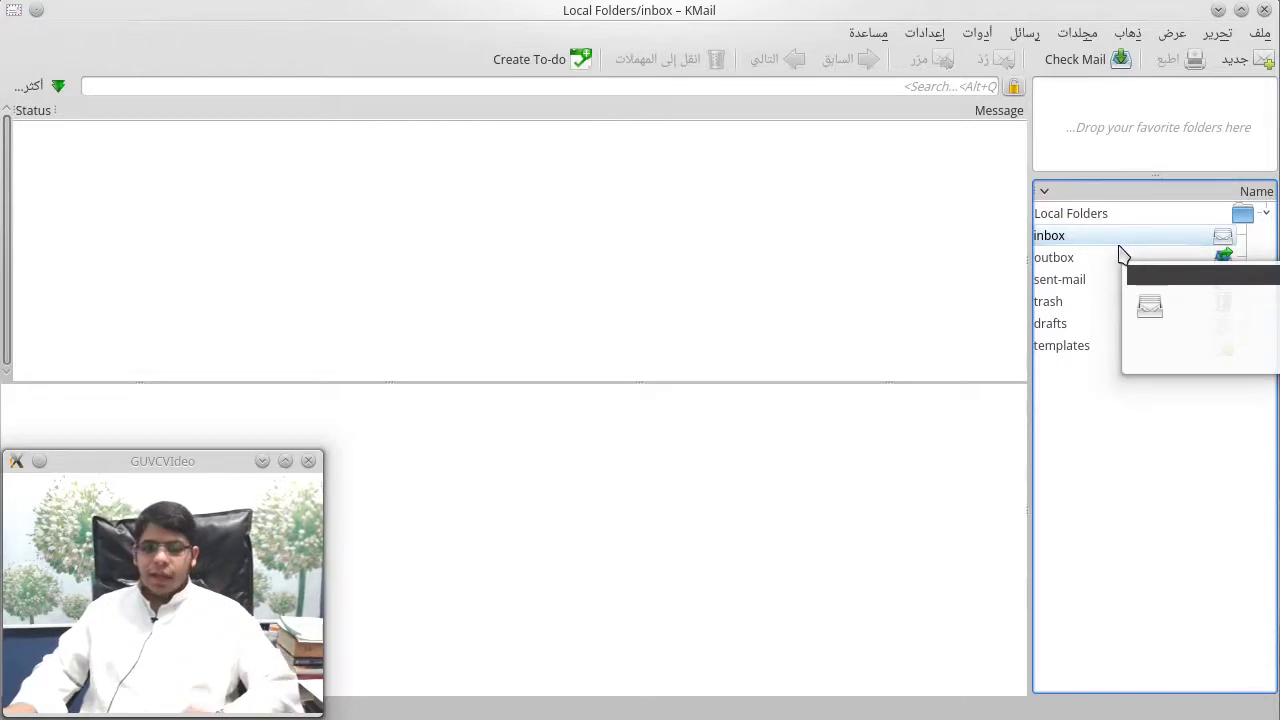
pyautogui.click(1258, 33)
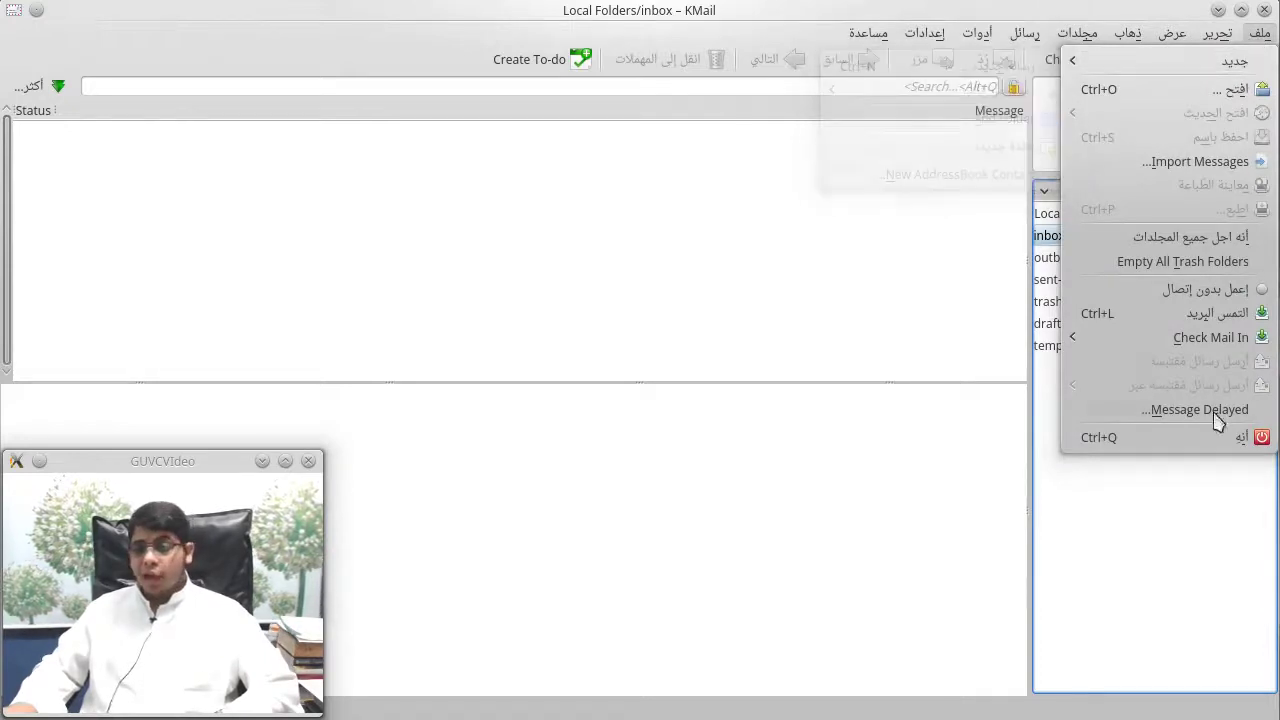
pyautogui.moveTo(1239, 70)
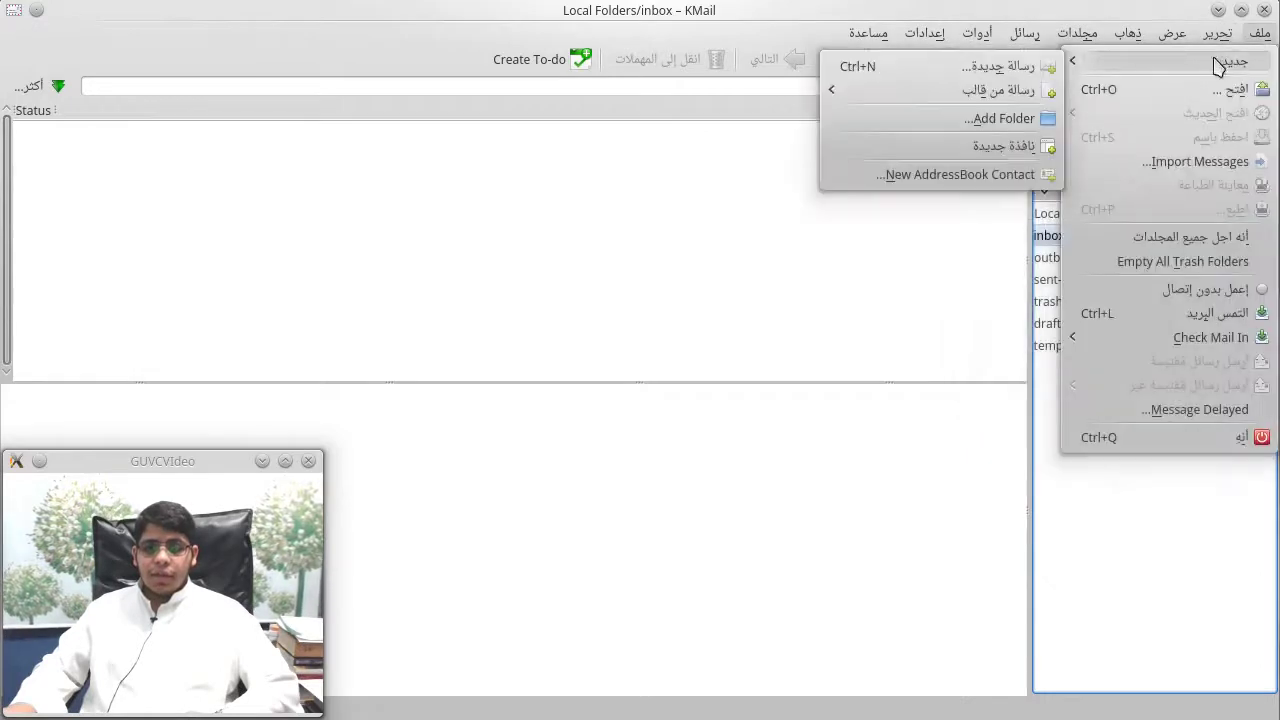
pyautogui.moveTo(1217, 33)
pyautogui.click(879, 210)
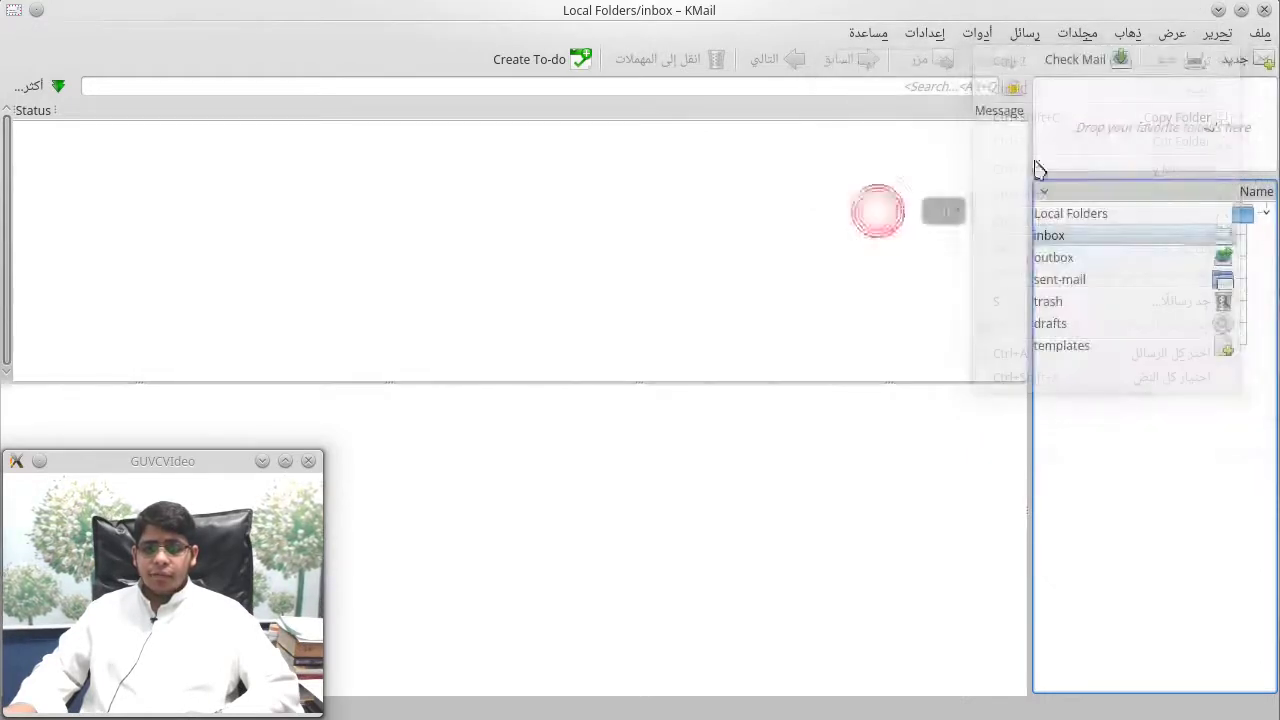
# Step: Start a New AddressBook Contact from the File > New submenu
pyautogui.click(1260, 33)
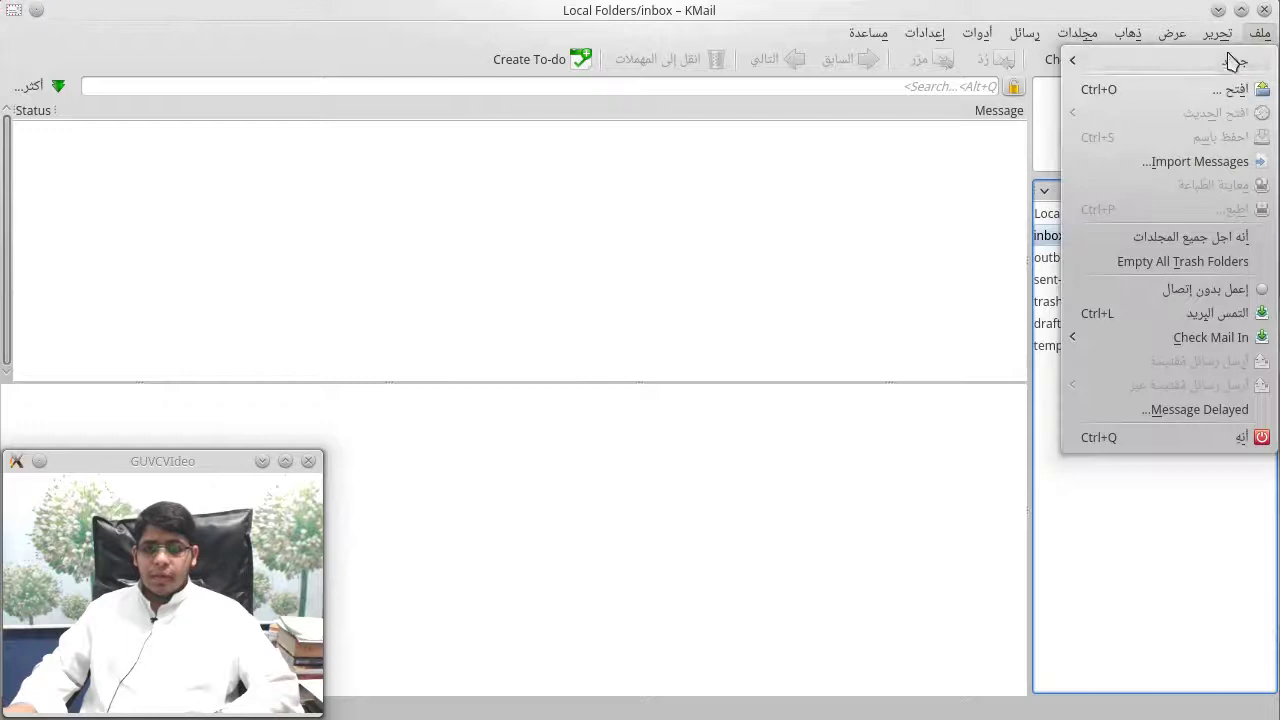
pyautogui.moveTo(1234, 61)
pyautogui.moveTo(944, 92)
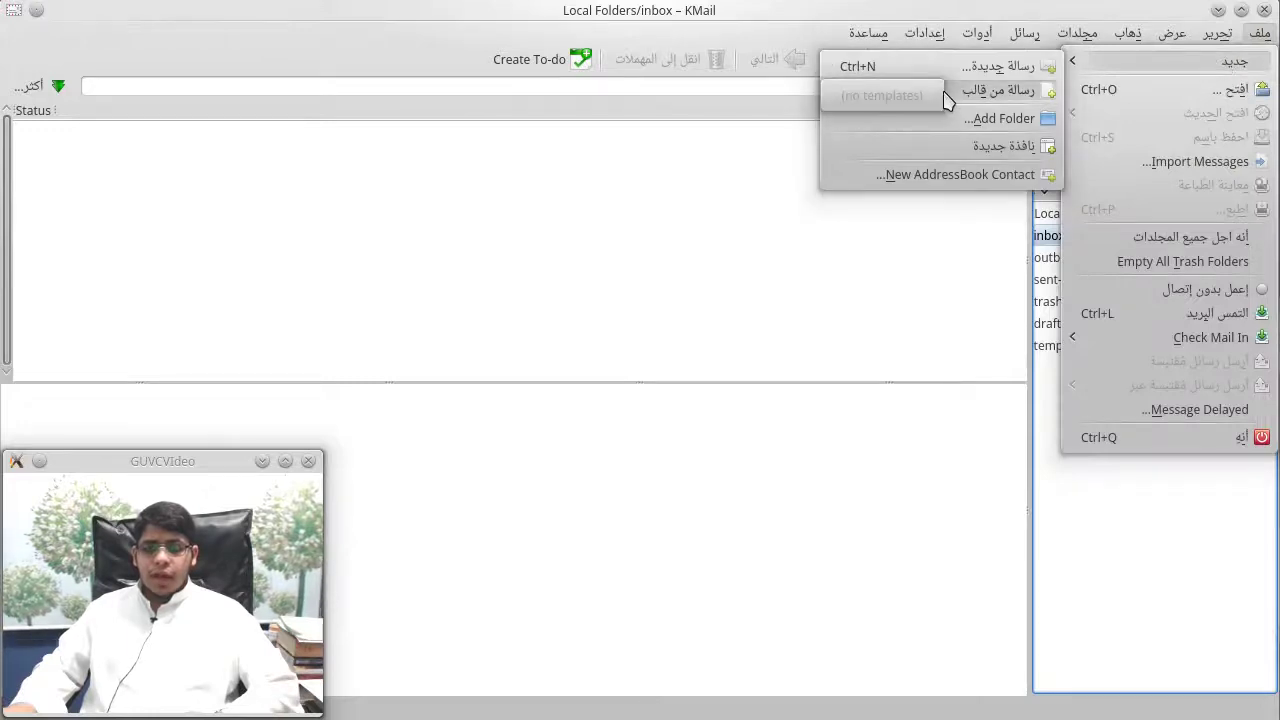
pyautogui.click(976, 176)
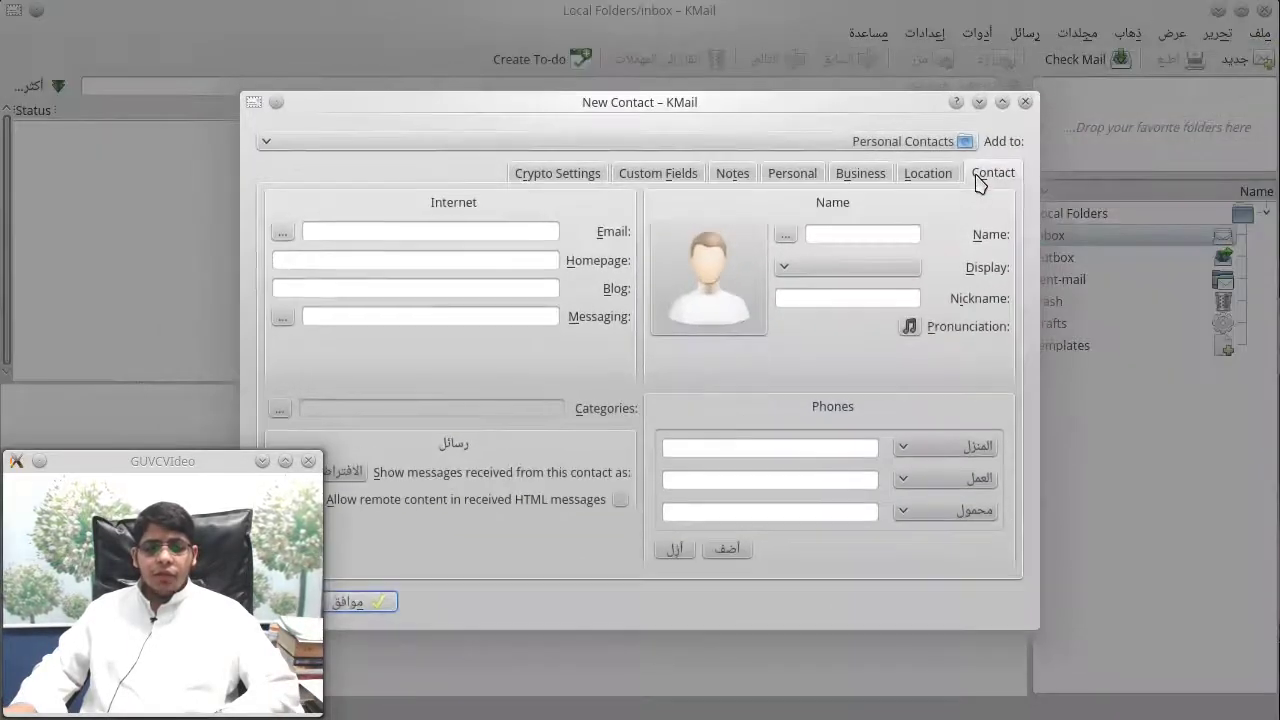
# Step: Move the New Contact dialog, keep Personal Contacts as the address book, and close it unsaved
pyautogui.moveTo(793, 104); pyautogui.dragTo(968, 121)
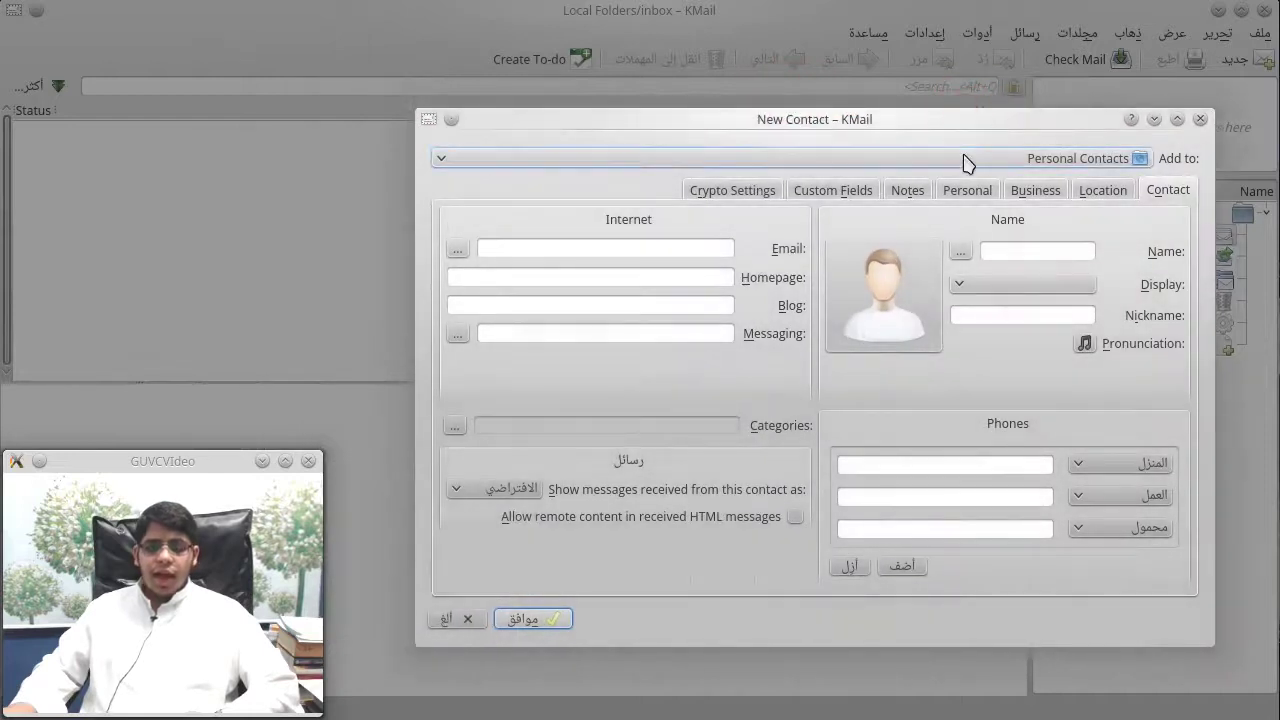
pyautogui.click(966, 160)
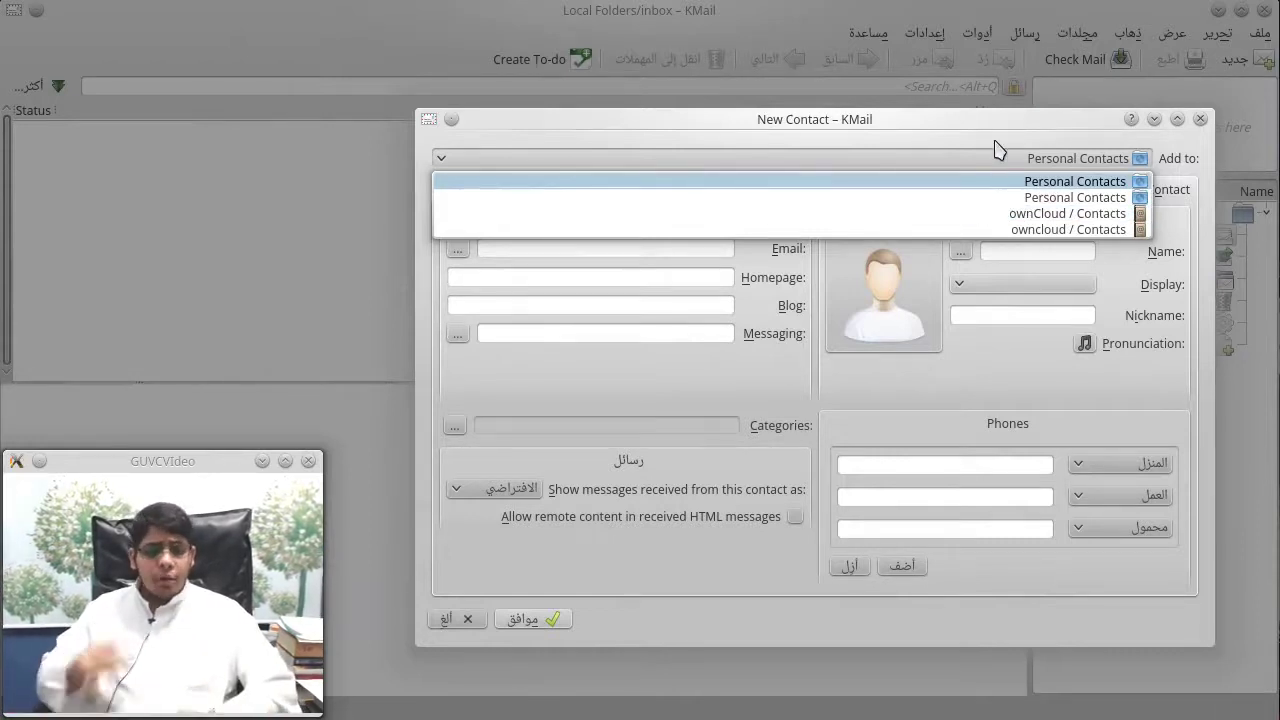
pyautogui.click(995, 142)
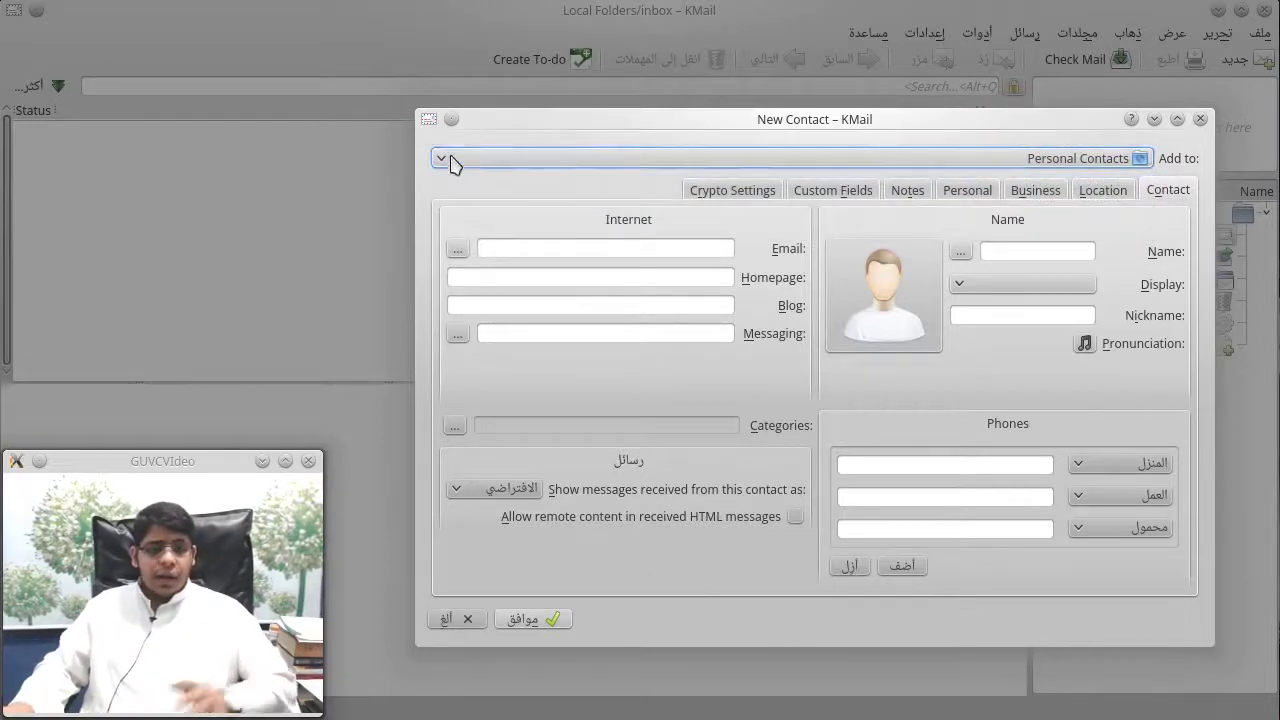
pyautogui.click(1201, 119)
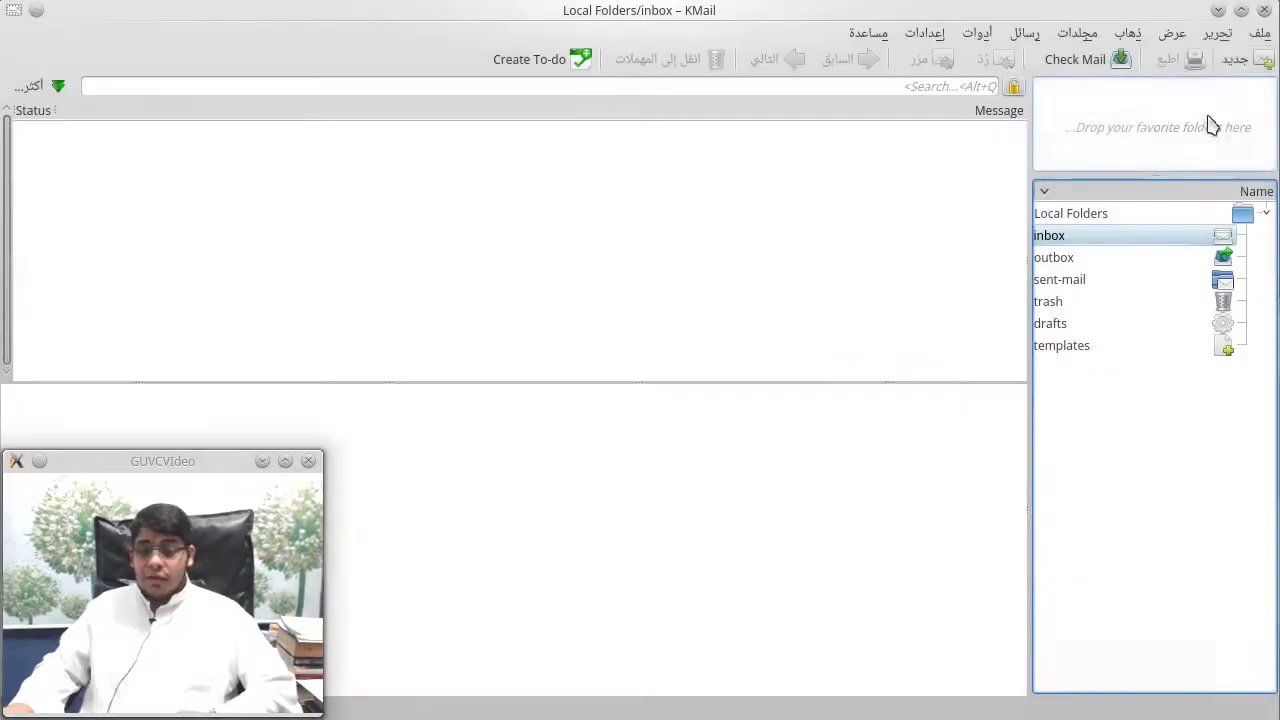
# Step: Choose Smart from the View > Theme submenu for the message list
pyautogui.click(1225, 35)
pyautogui.moveTo(1258, 33)
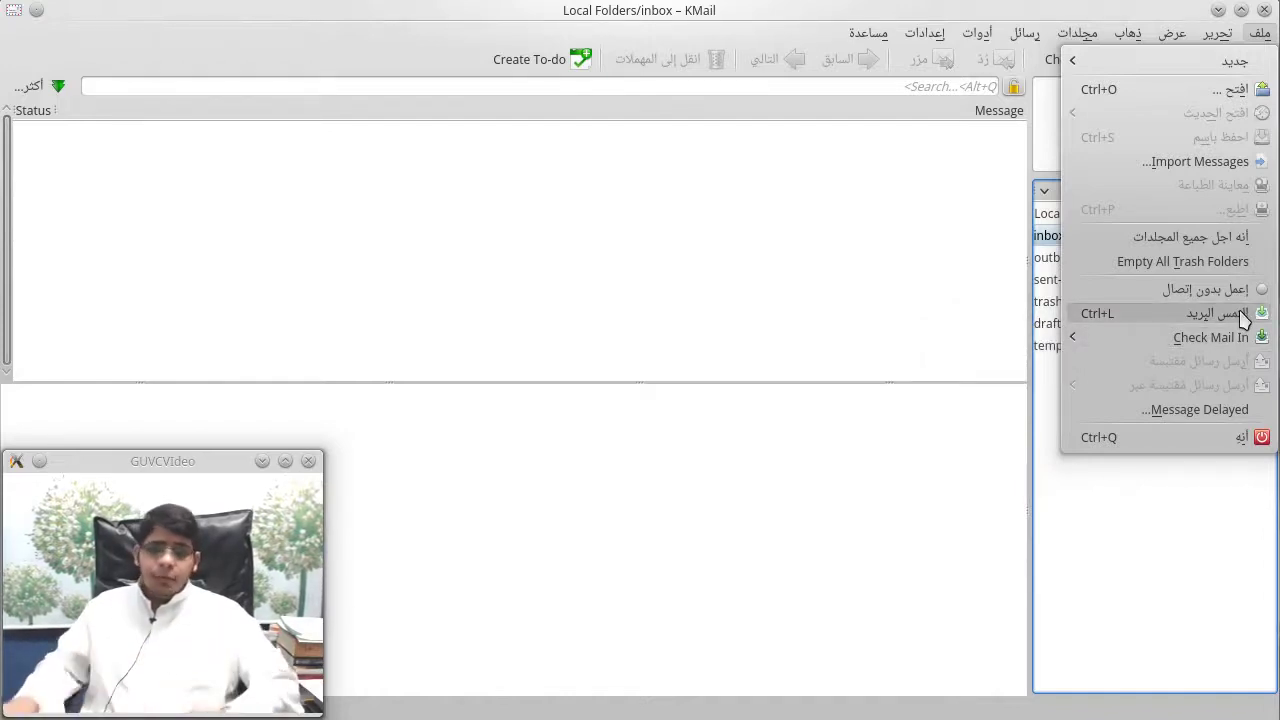
pyautogui.moveTo(1220, 335)
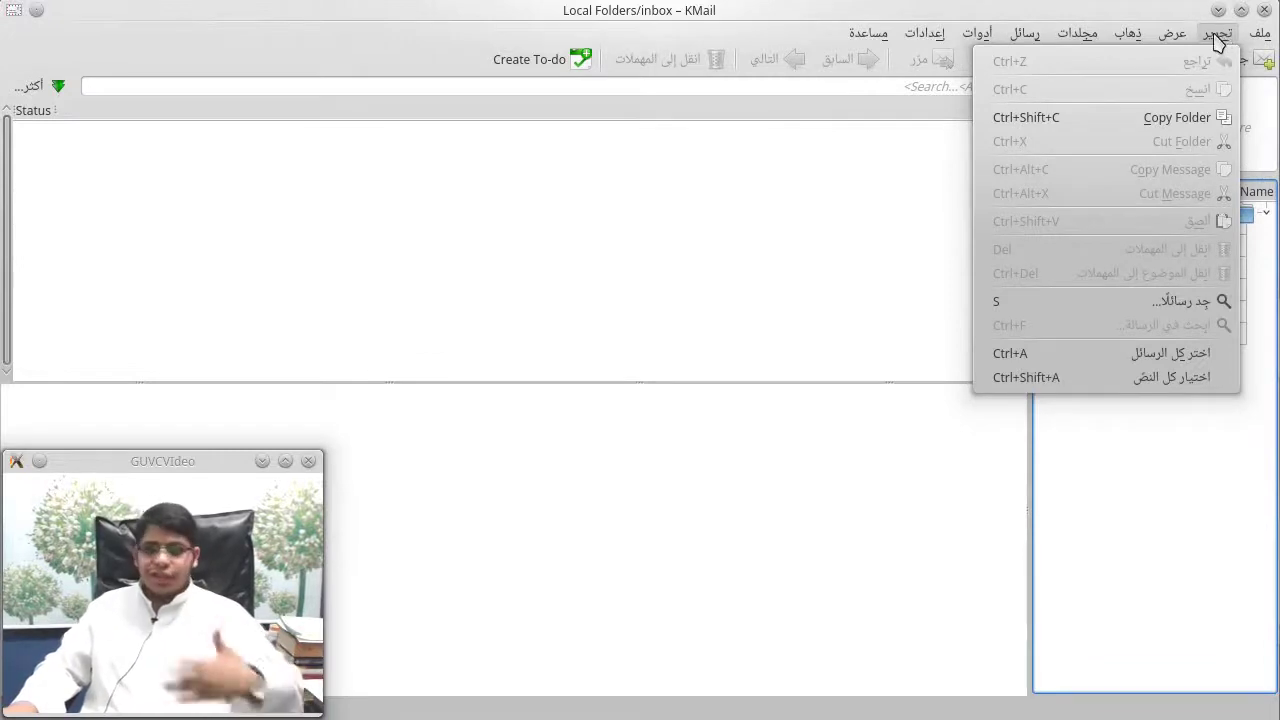
pyautogui.moveTo(1163, 38)
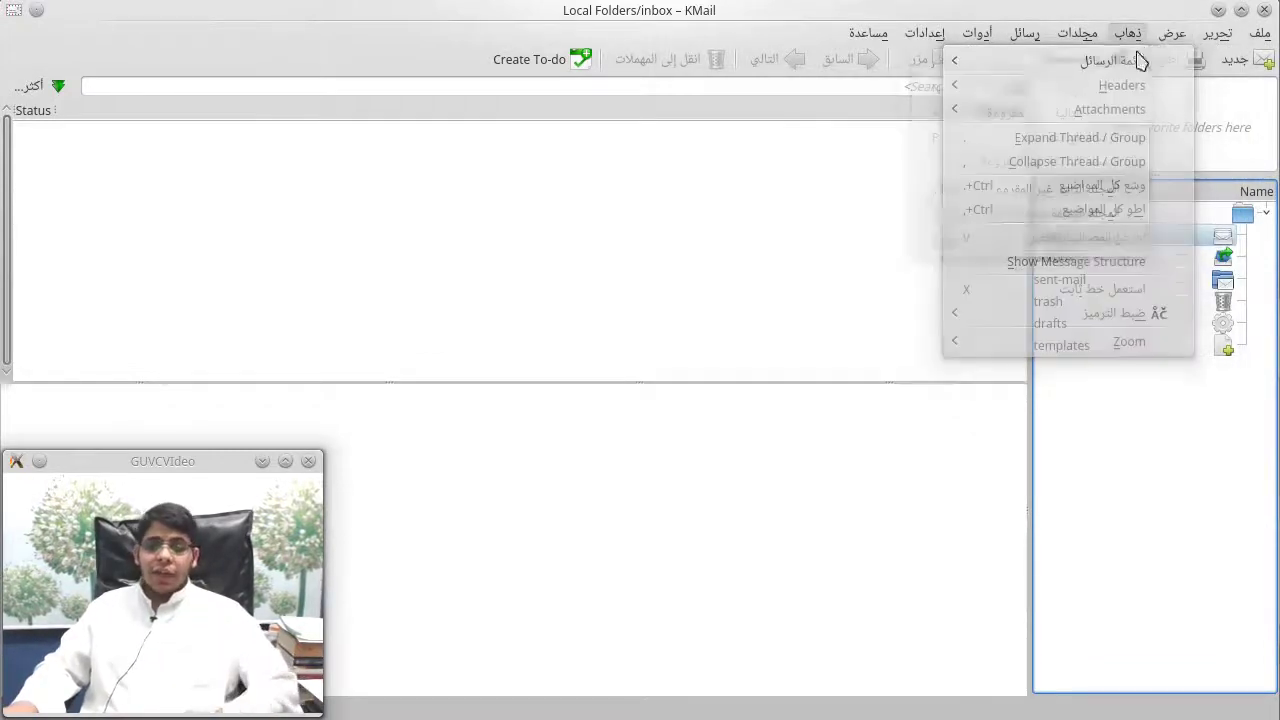
pyautogui.moveTo(1157, 66)
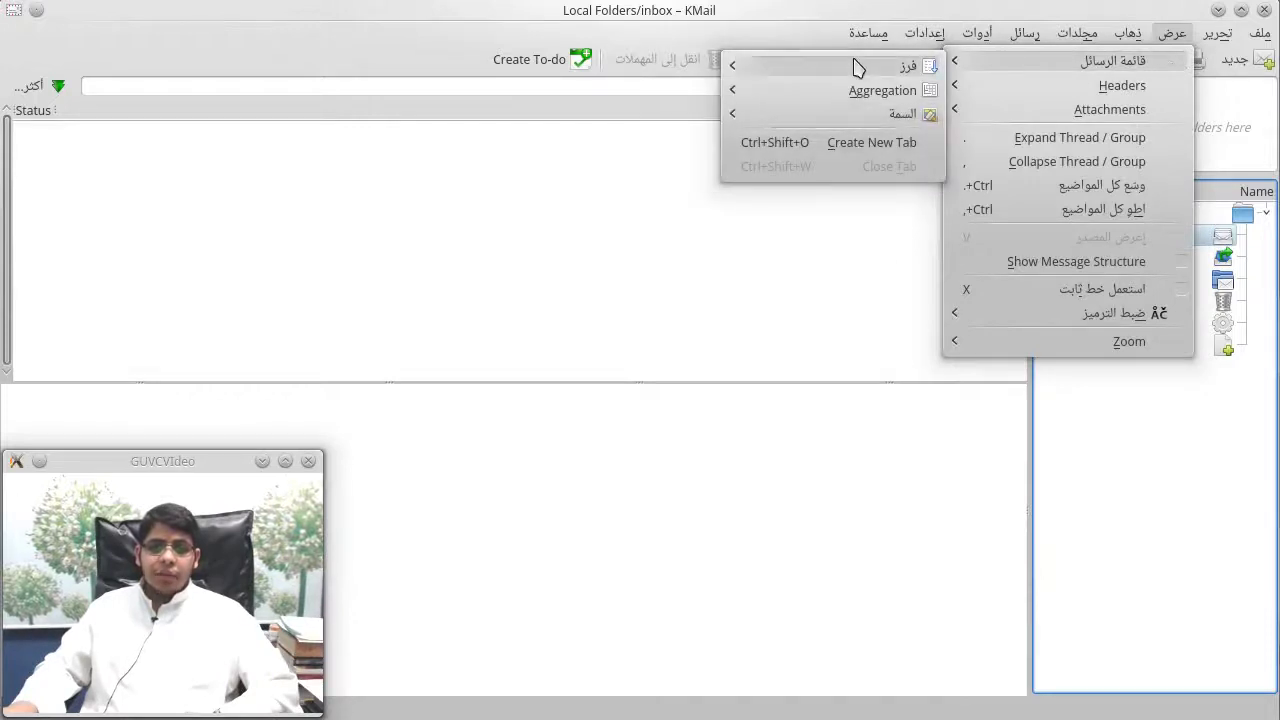
pyautogui.moveTo(857, 67)
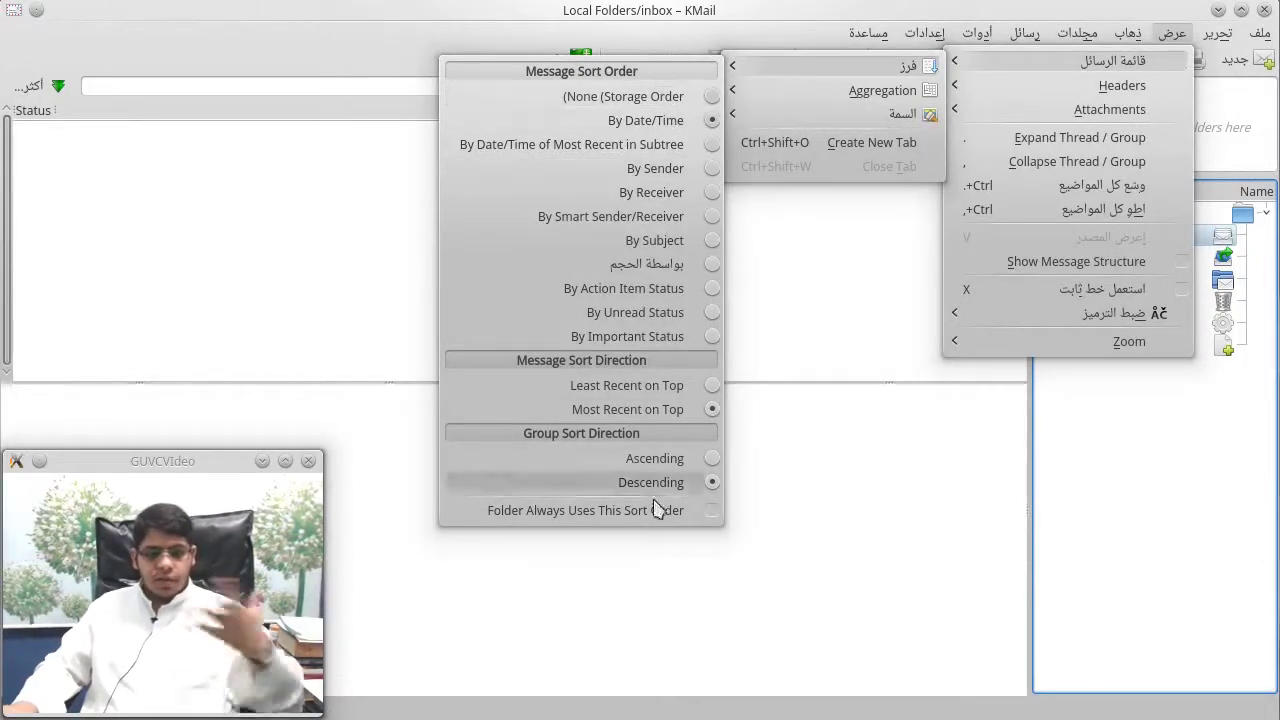
pyautogui.moveTo(818, 105)
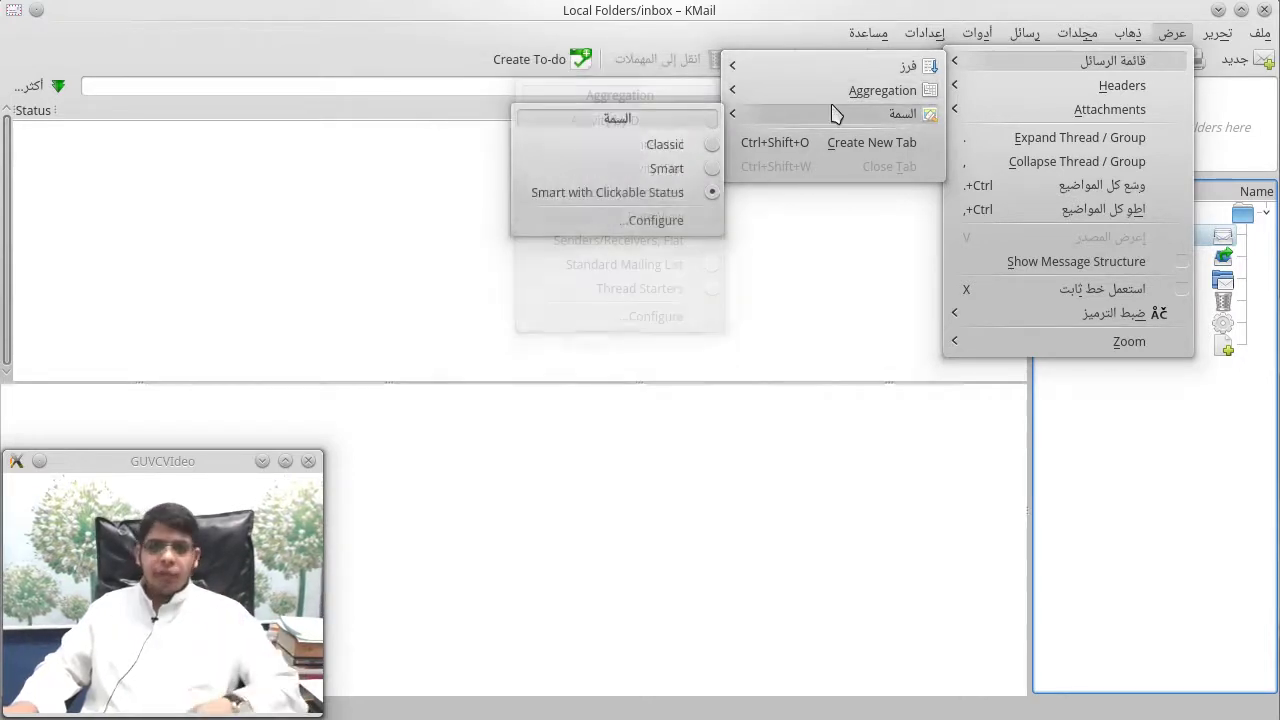
pyautogui.click(689, 167)
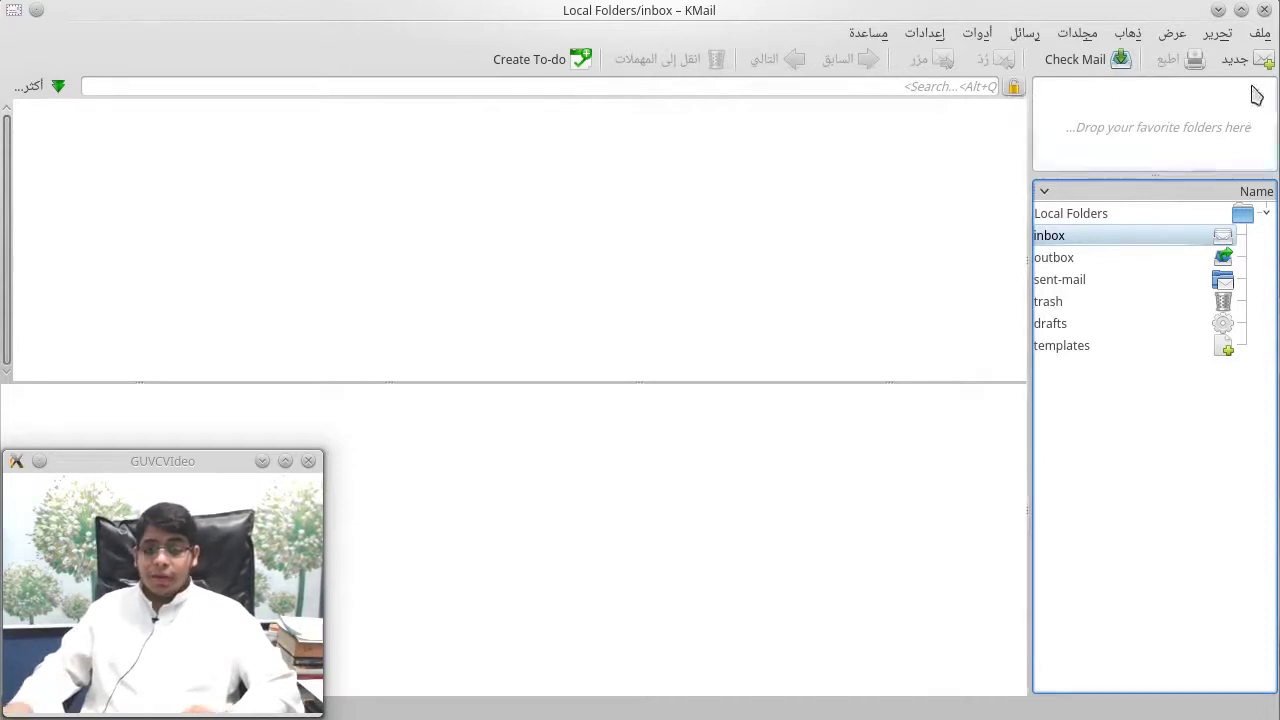
# Step: Browse the Edit, View, Go, Folder and Messages menus, ending with the Tools menu open
pyautogui.click(1226, 34)
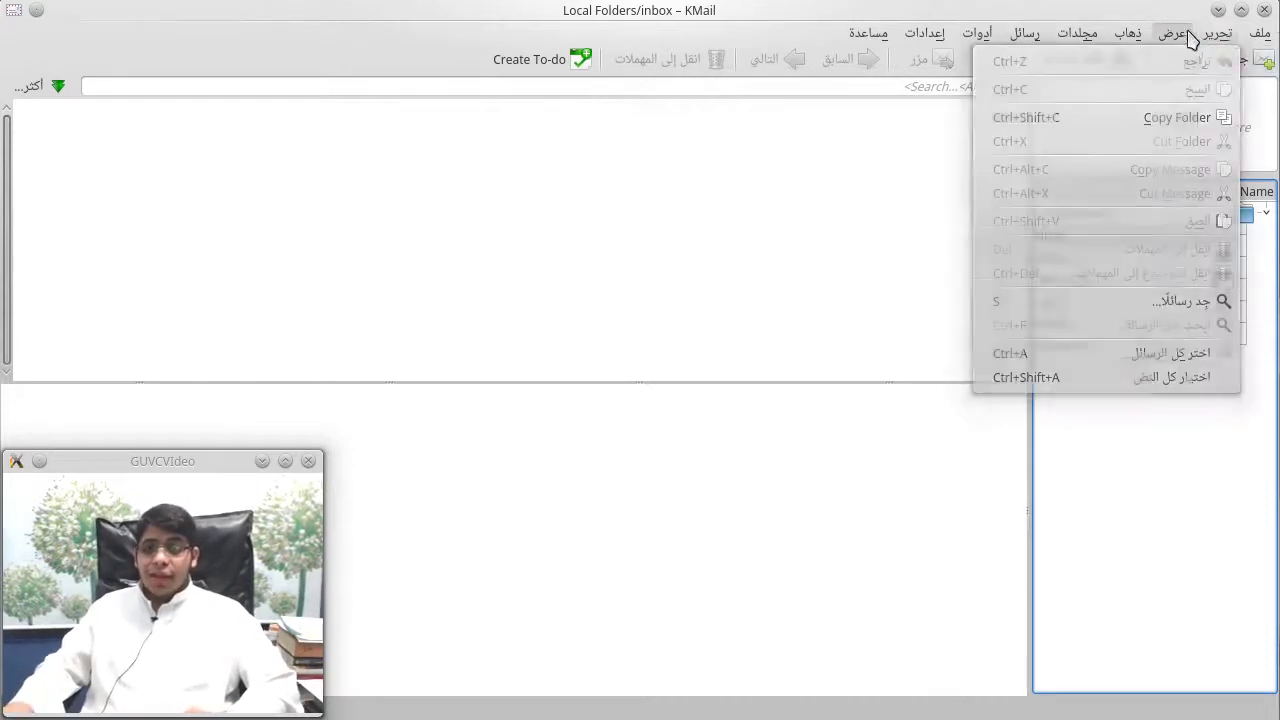
pyautogui.moveTo(1161, 92)
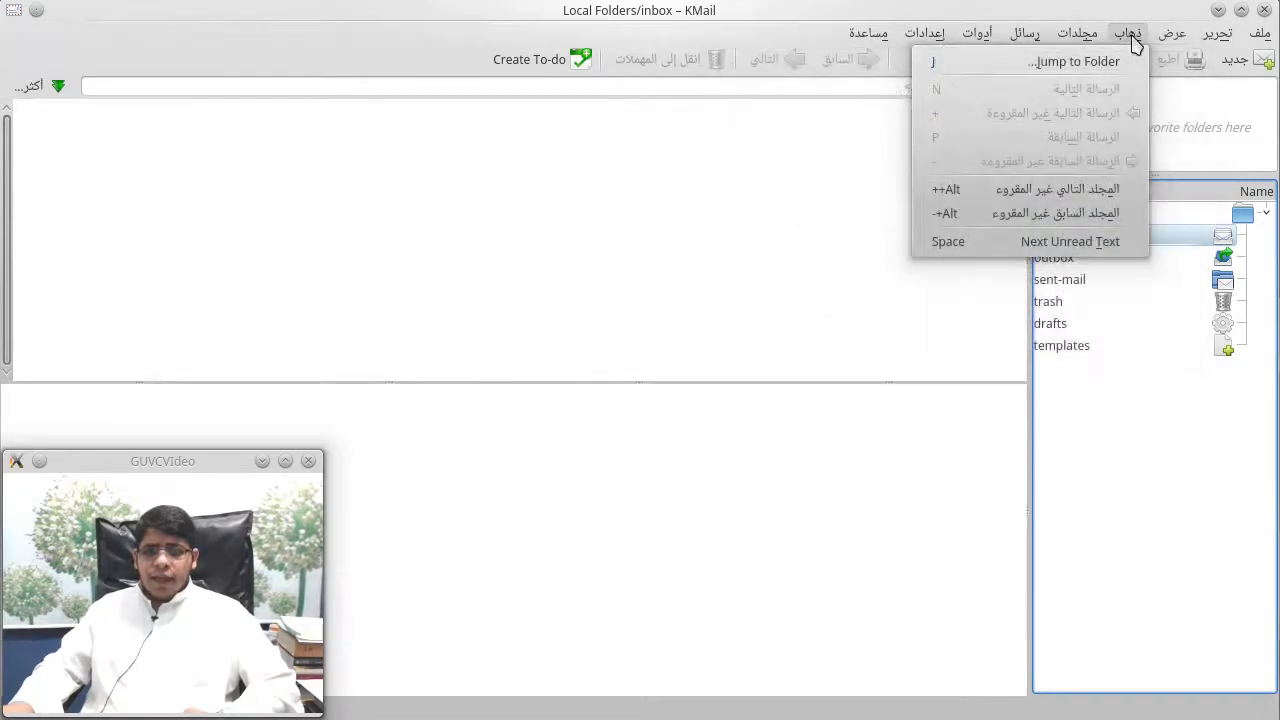
pyautogui.moveTo(1080, 40)
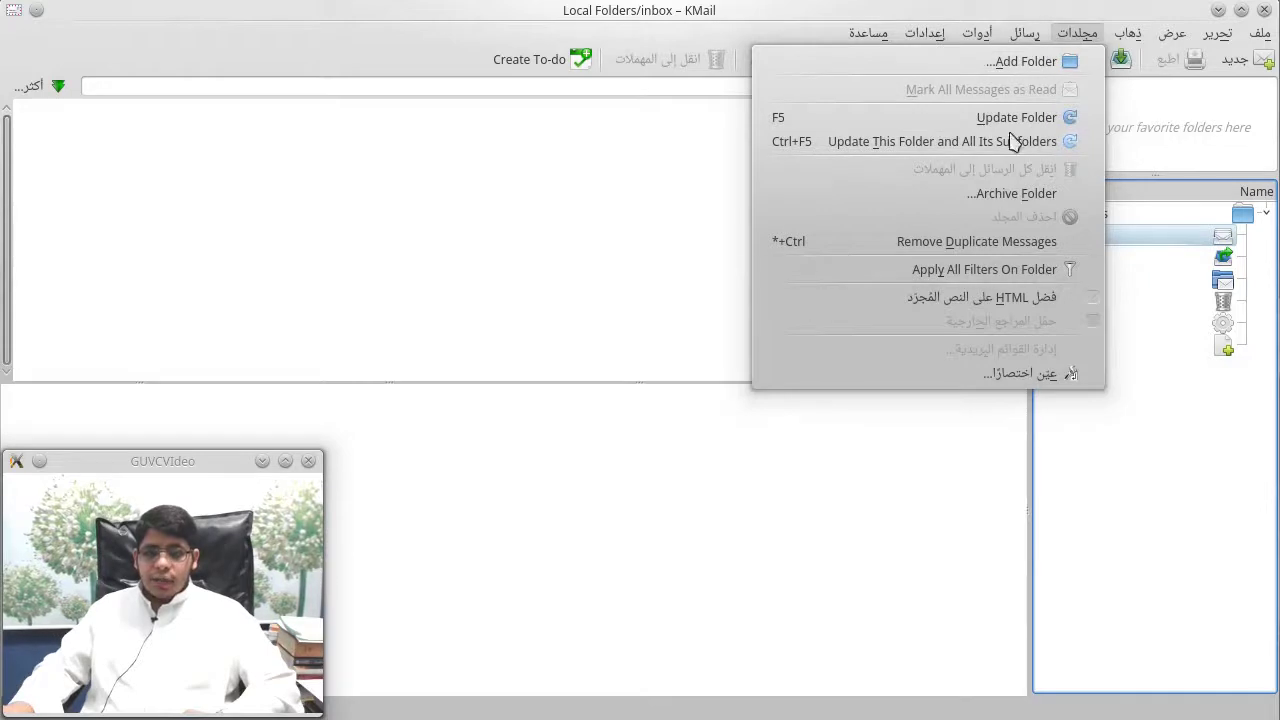
pyautogui.moveTo(1025, 33)
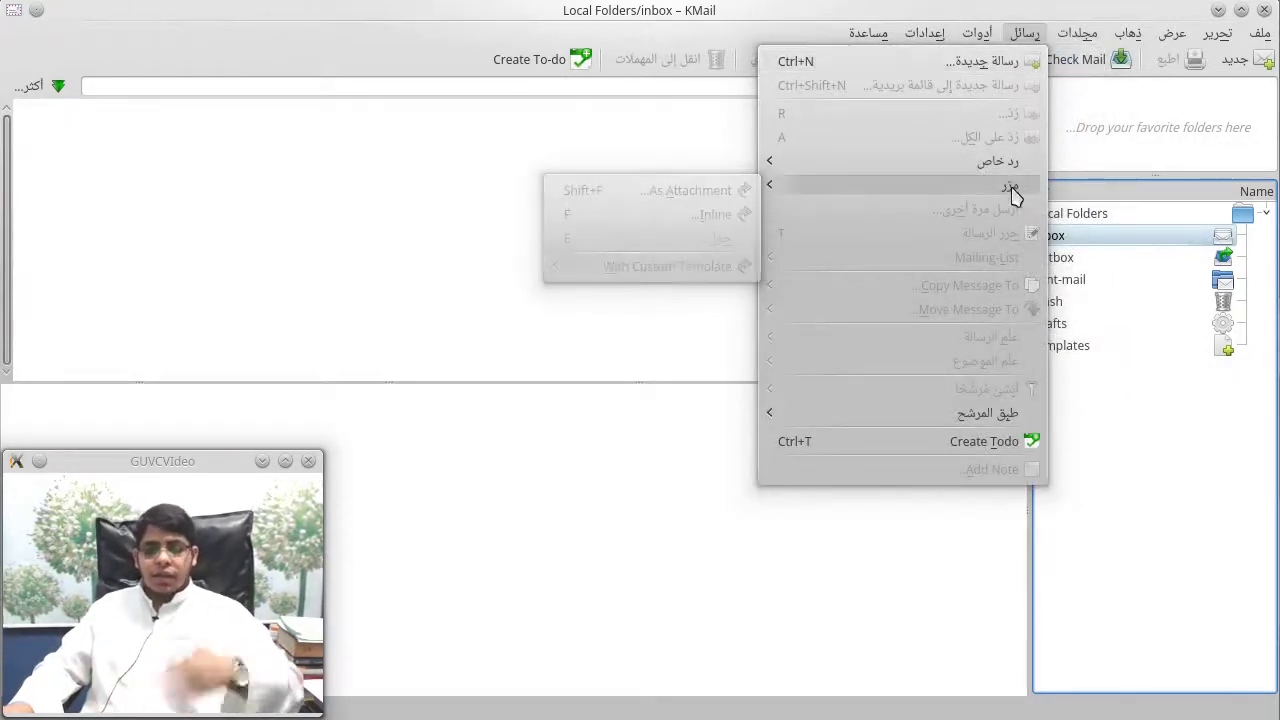
pyautogui.click(1015, 441)
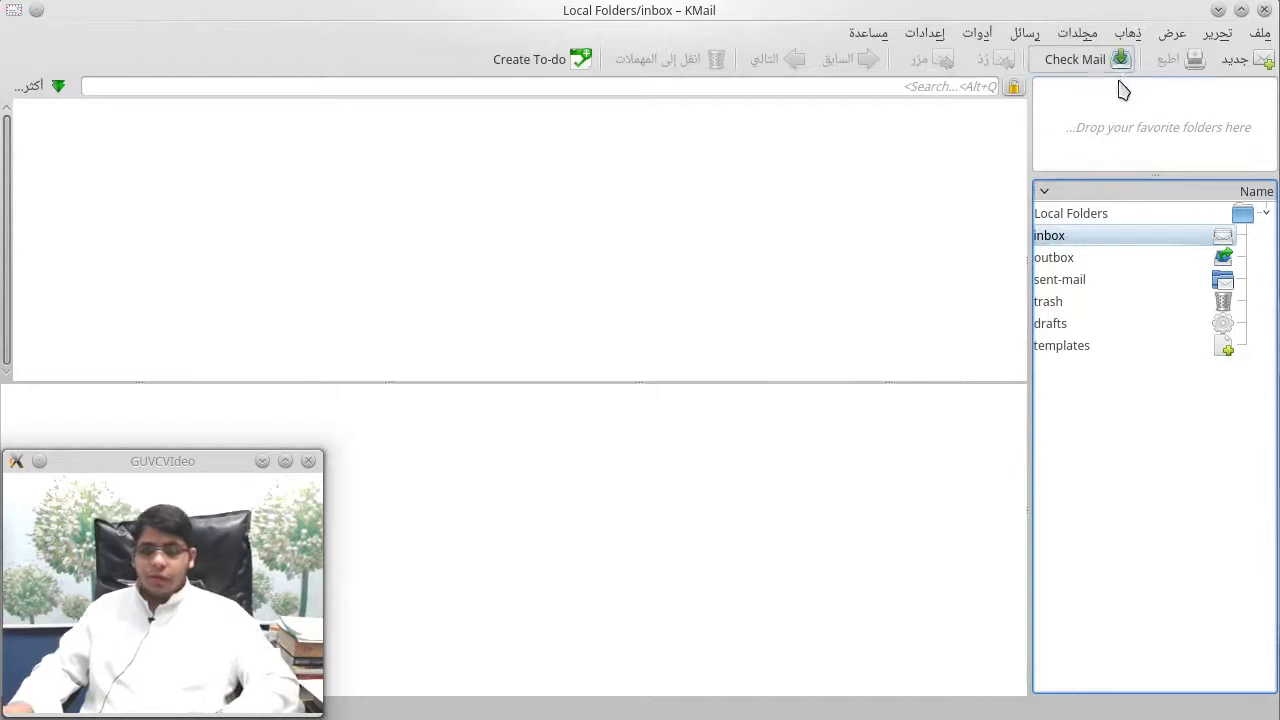
pyautogui.click(1075, 35)
pyautogui.moveTo(1023, 40)
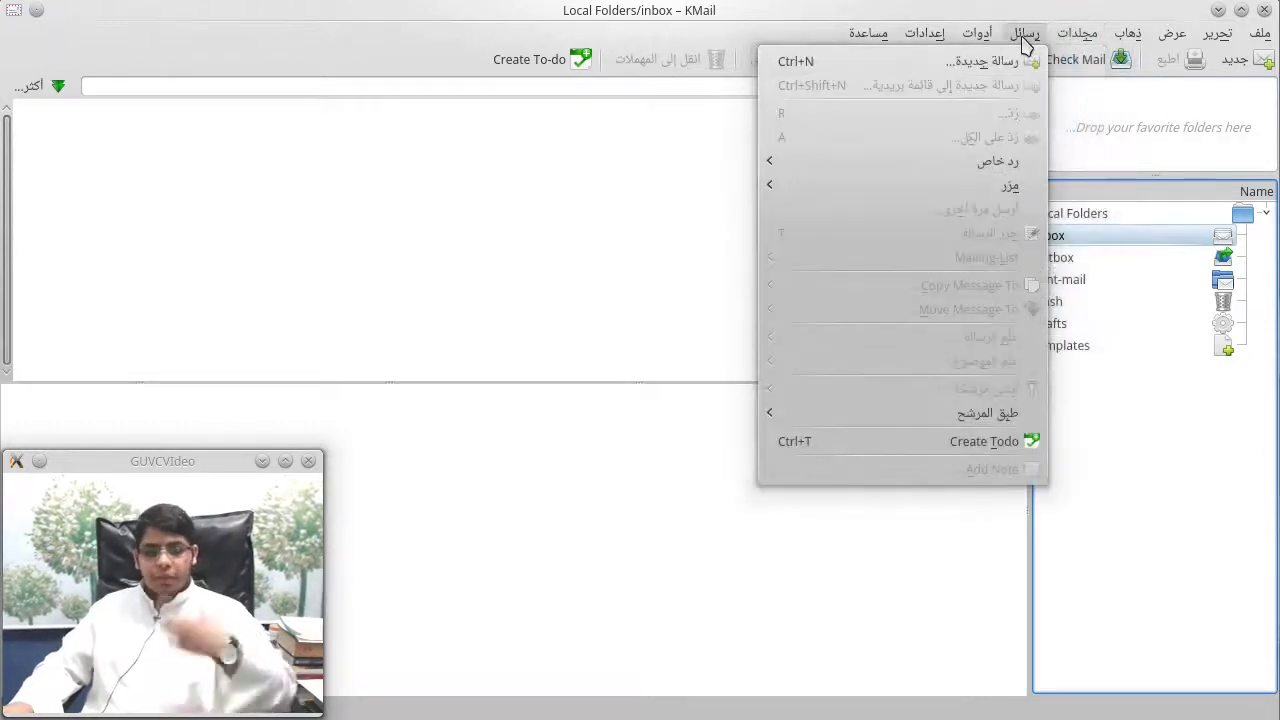
pyautogui.moveTo(985, 44)
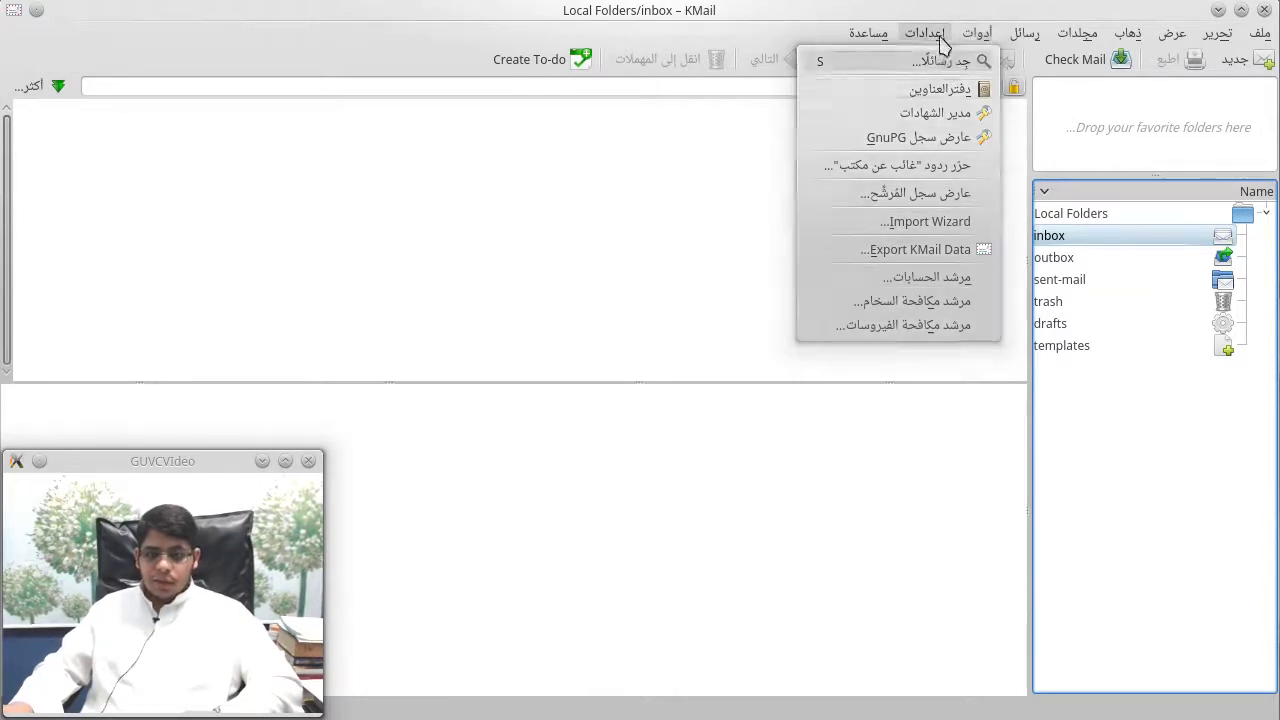
pyautogui.moveTo(931, 37)
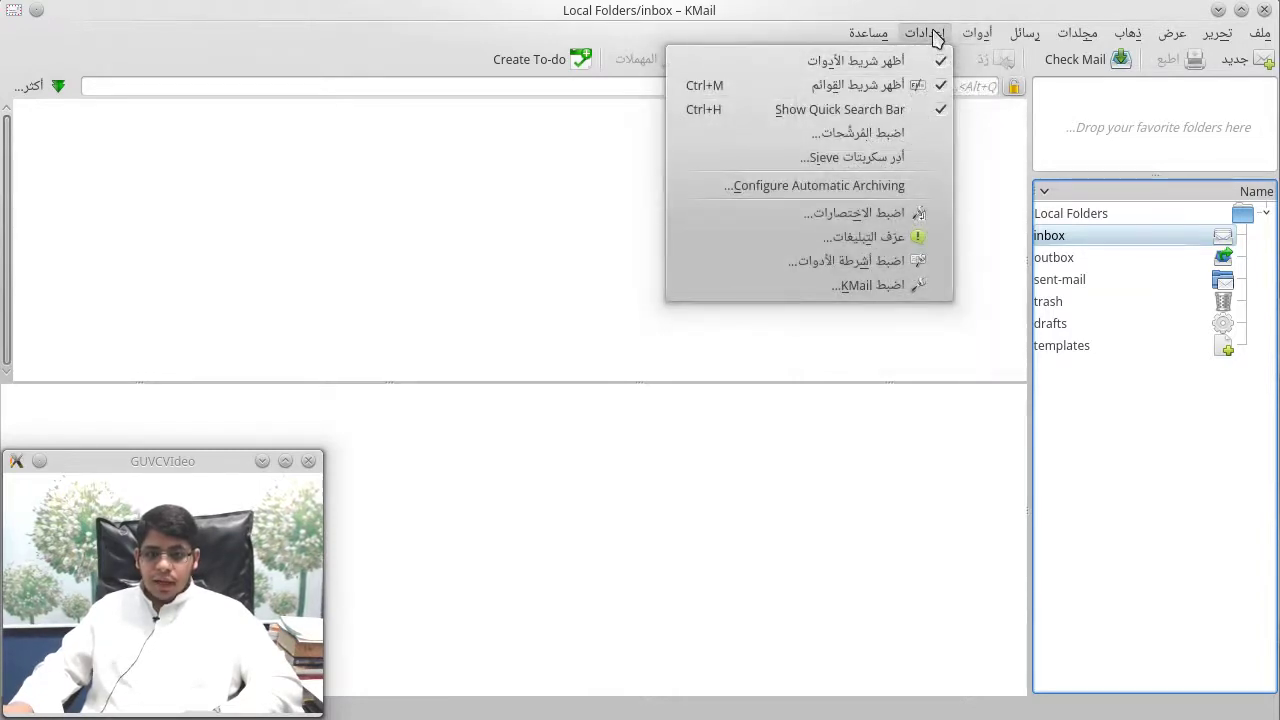
# Step: In Configure KMail's Accounts page, add an IMAP E-Mail Server receiving account
pyautogui.click(853, 292)
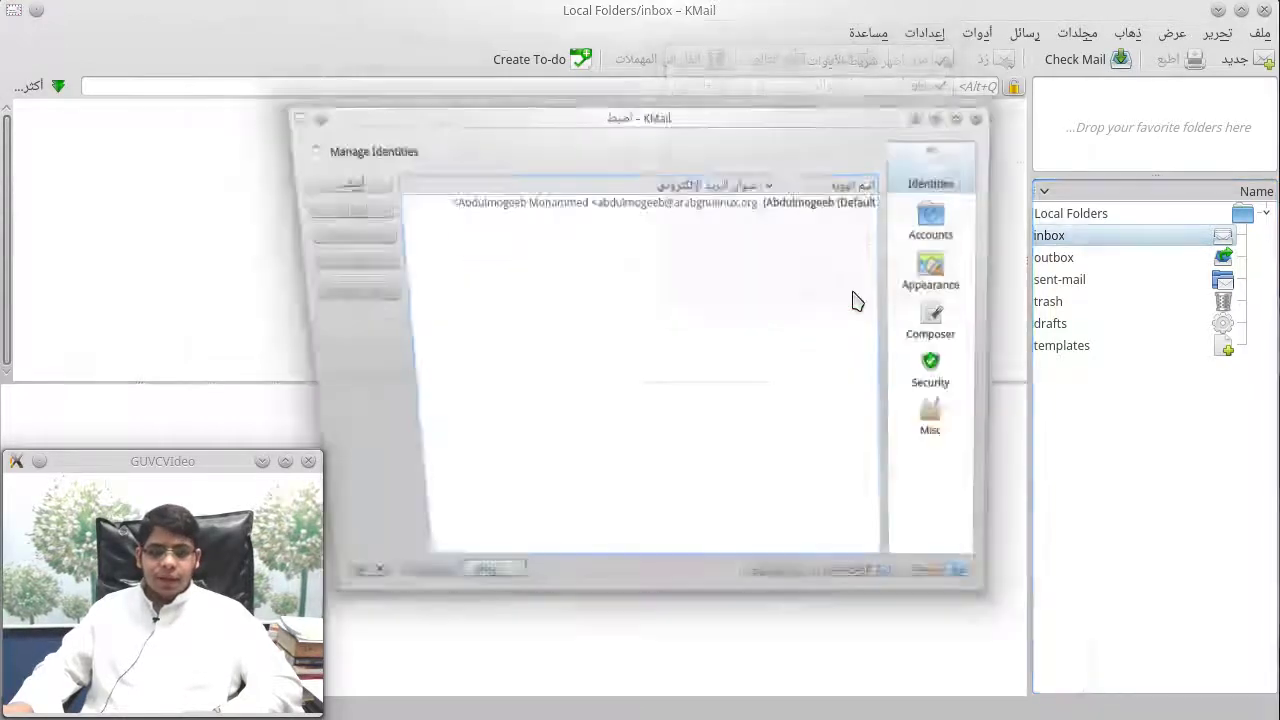
pyautogui.moveTo(820, 86); pyautogui.dragTo(993, 80)
pyautogui.click(1148, 190)
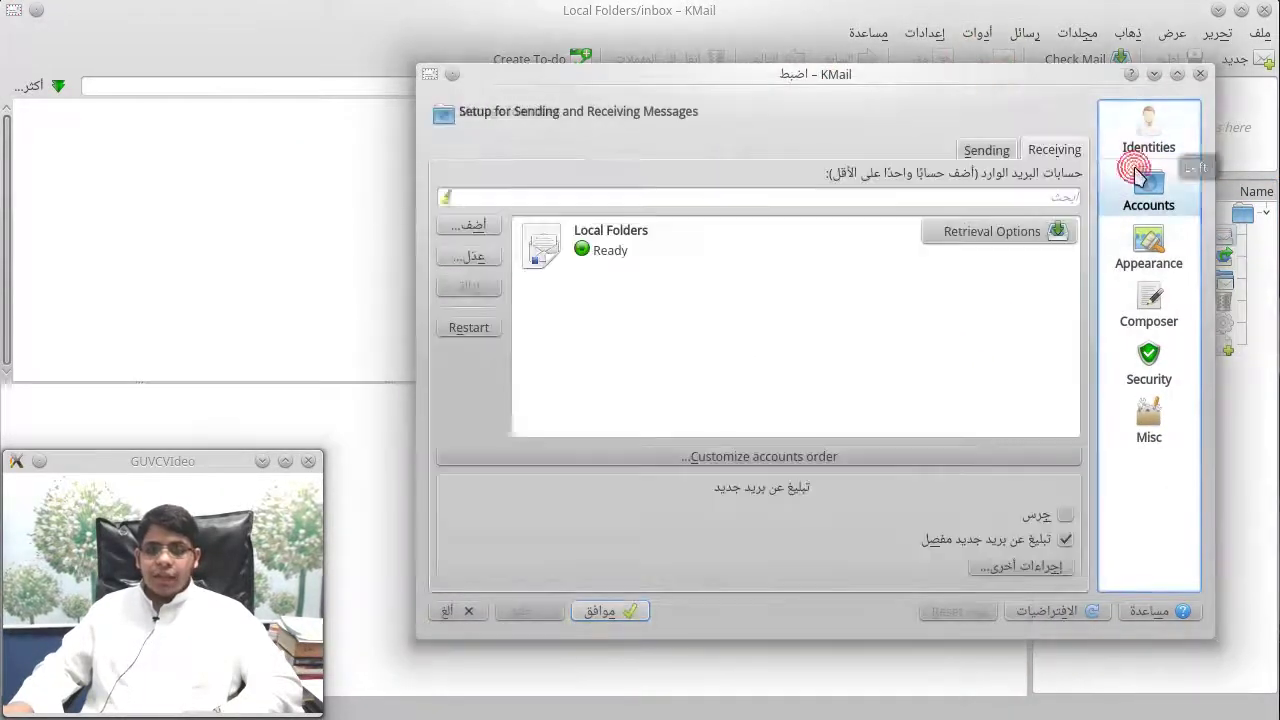
pyautogui.click(497, 230)
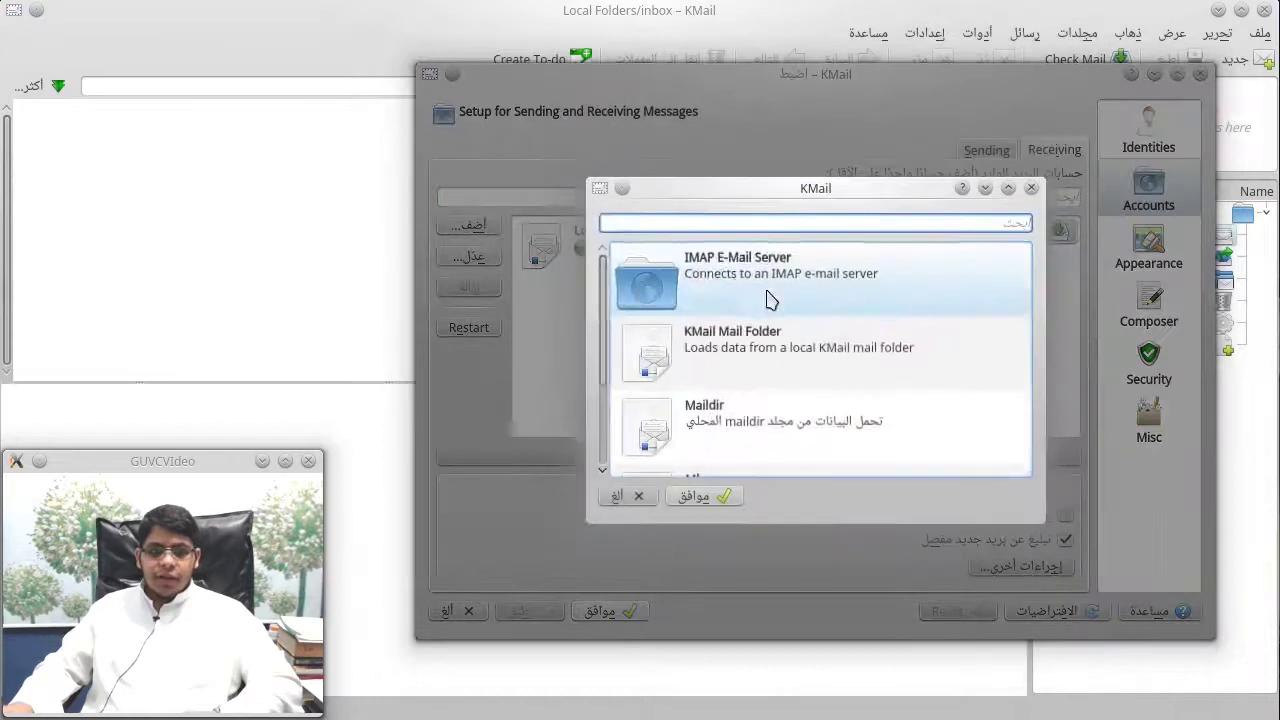
pyautogui.doubleClick(777, 277)
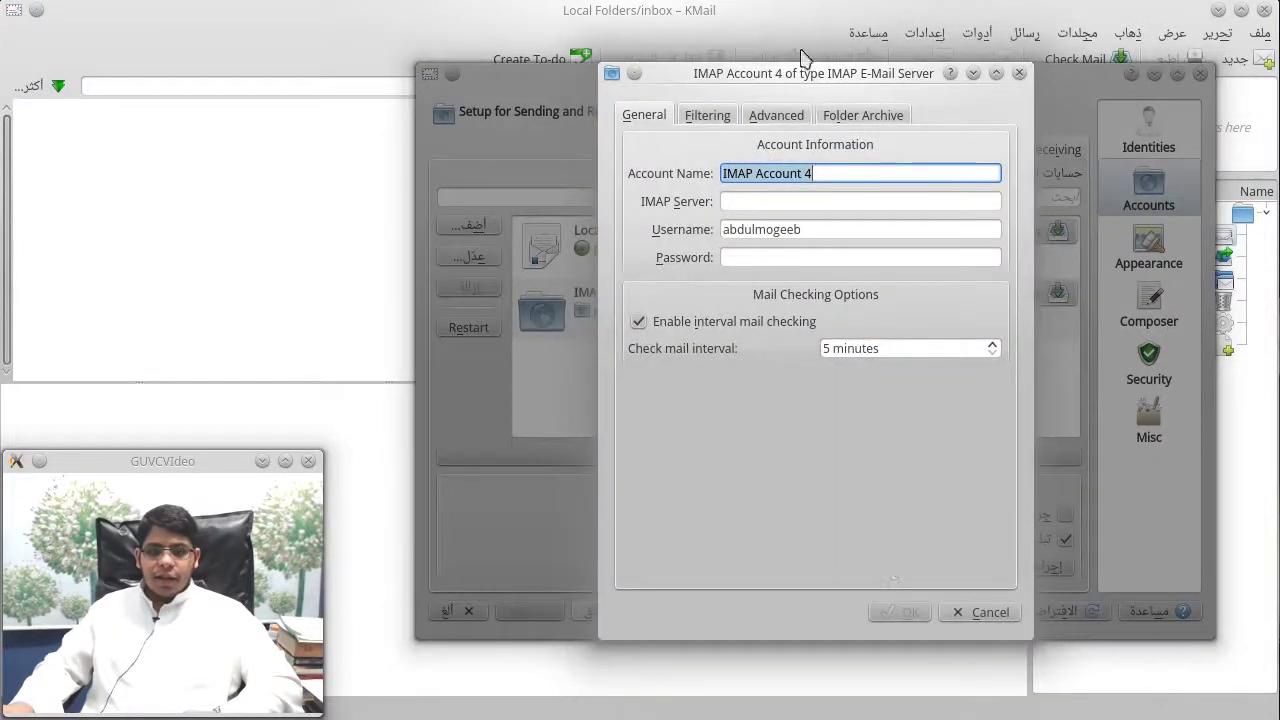
# Step: Review the IMAP account's General, Filtering, Folder Archive and Advanced tabs, then cancel the account
pyautogui.click(729, 201)
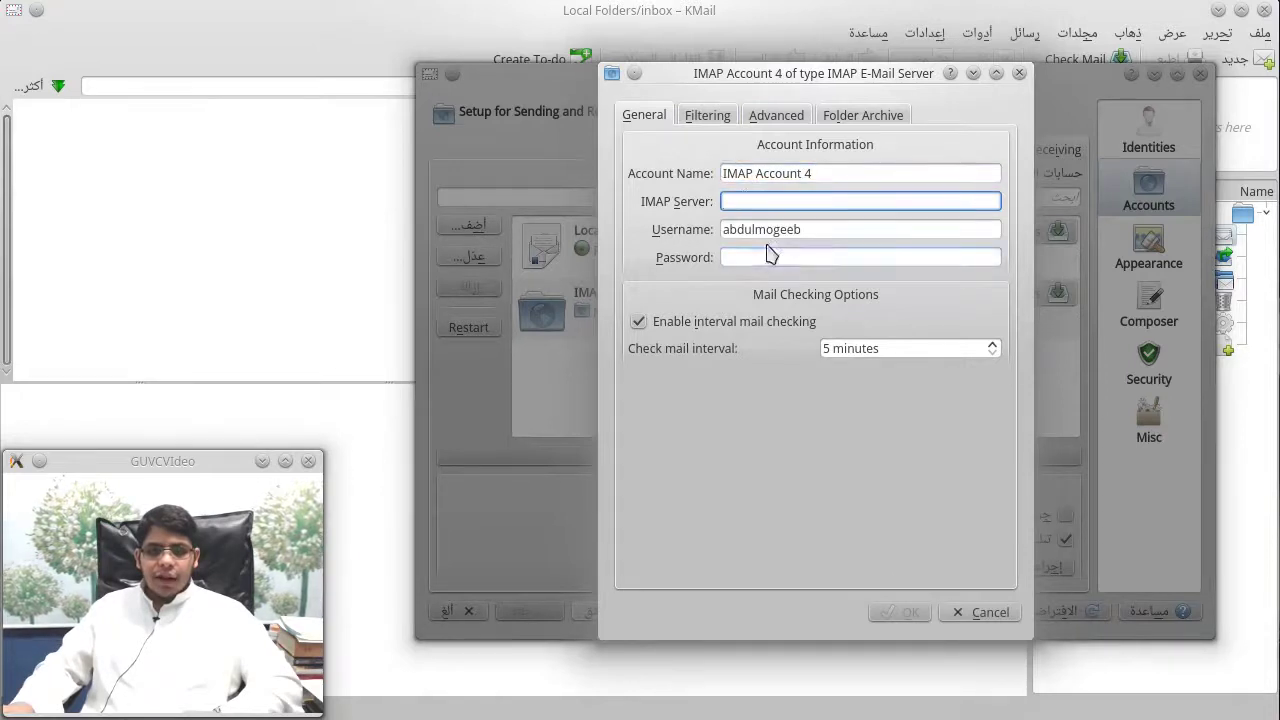
pyautogui.click(726, 115)
pyautogui.click(830, 115)
pyautogui.click(776, 115)
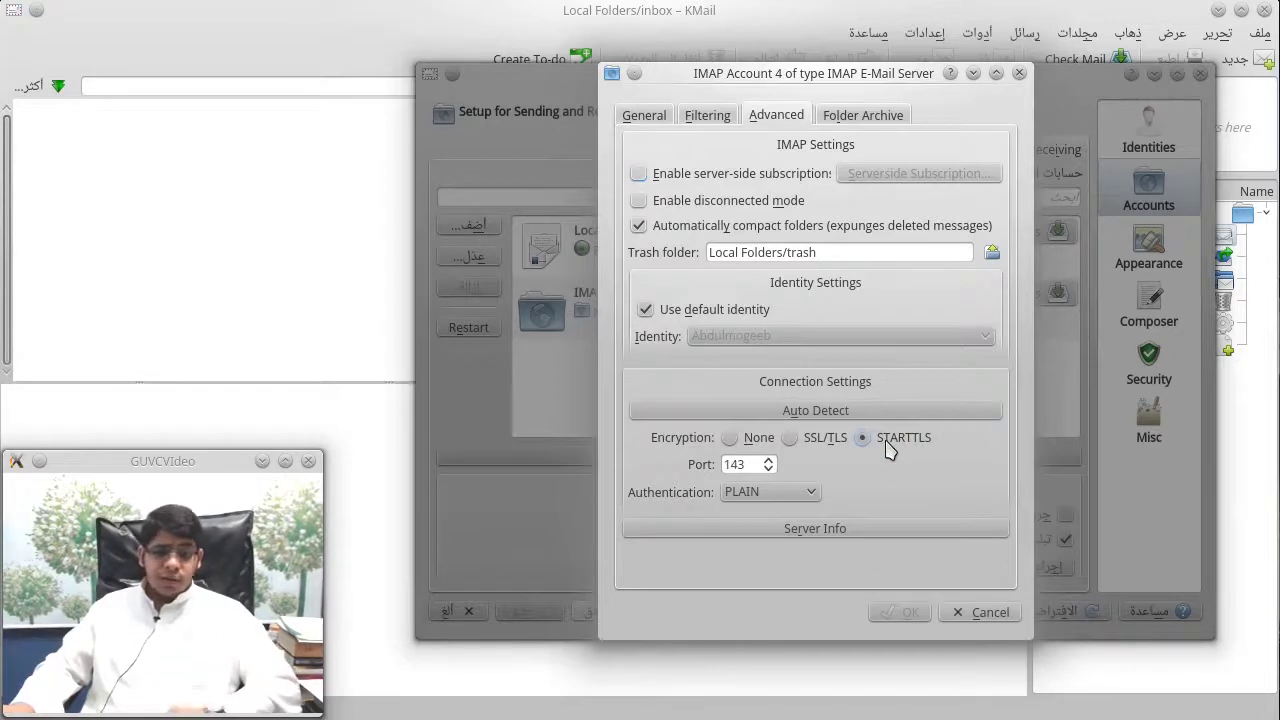
pyautogui.click(980, 612)
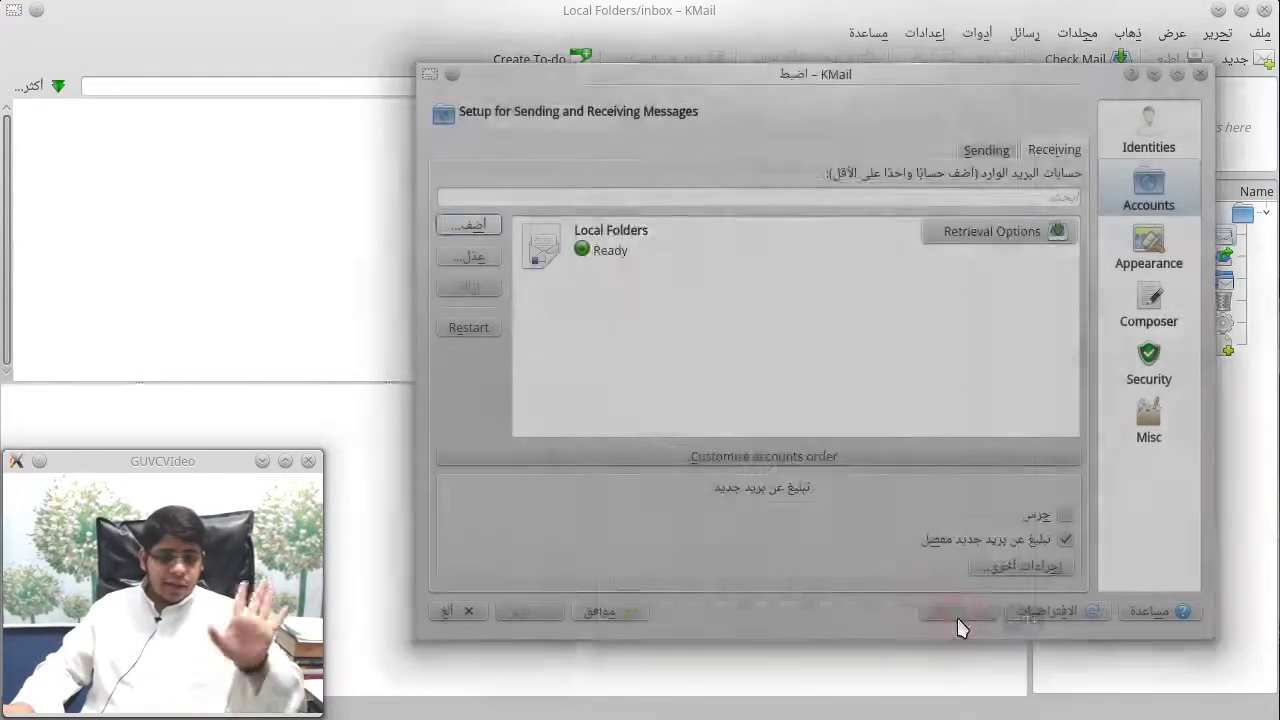
# Step: Remove the SMTP outgoing account from the Sending tab, confirming Yes, then show the Identities page
pyautogui.click(986, 152)
pyautogui.click(1038, 149)
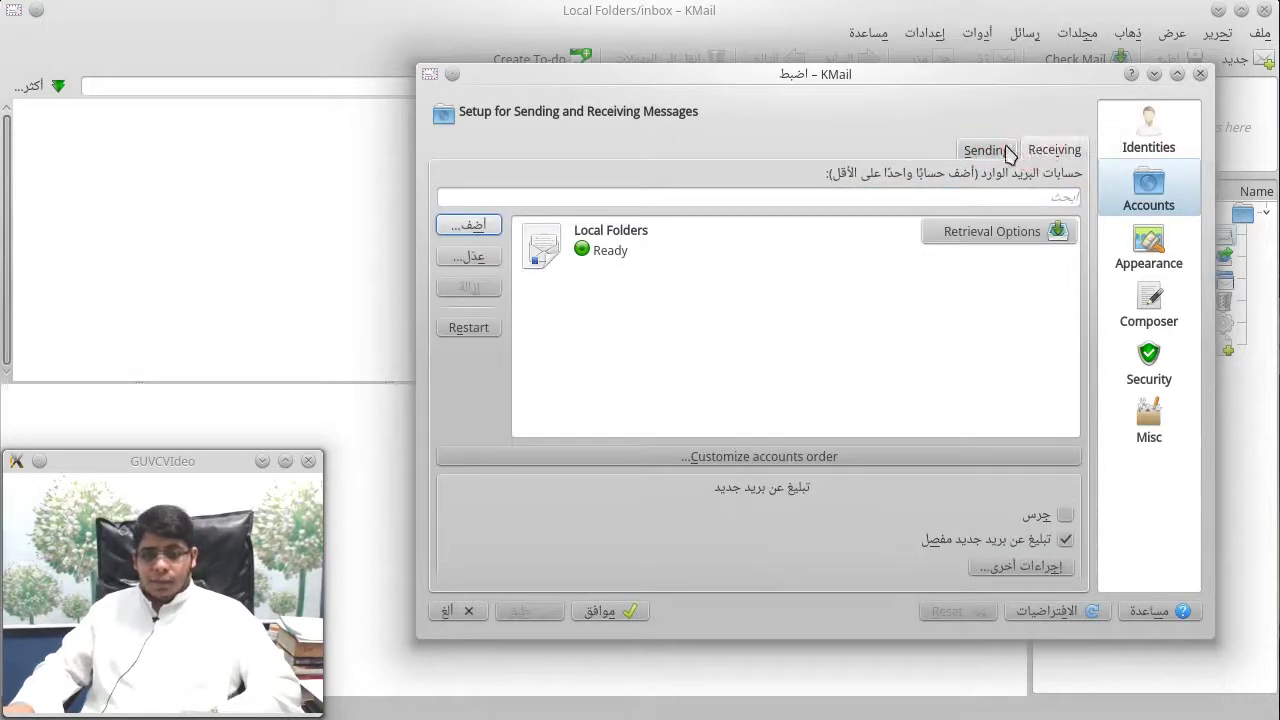
pyautogui.click(1005, 150)
pyautogui.click(990, 235)
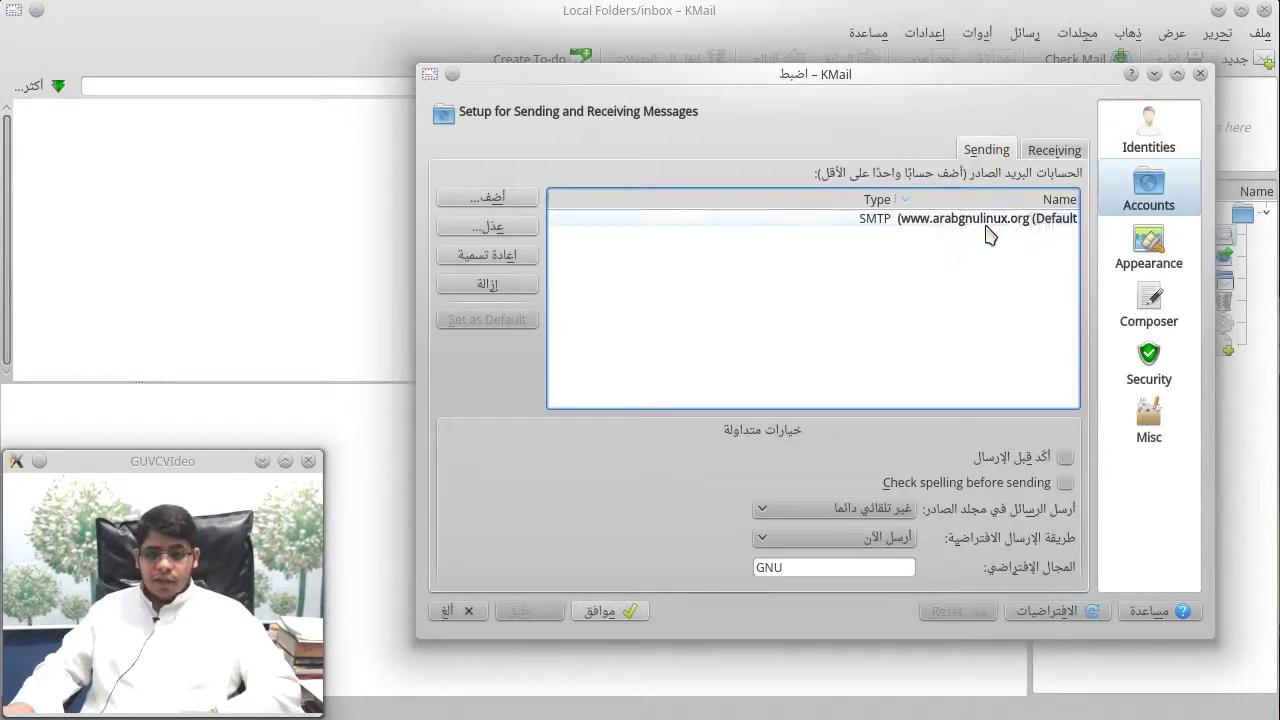
pyautogui.click(497, 287)
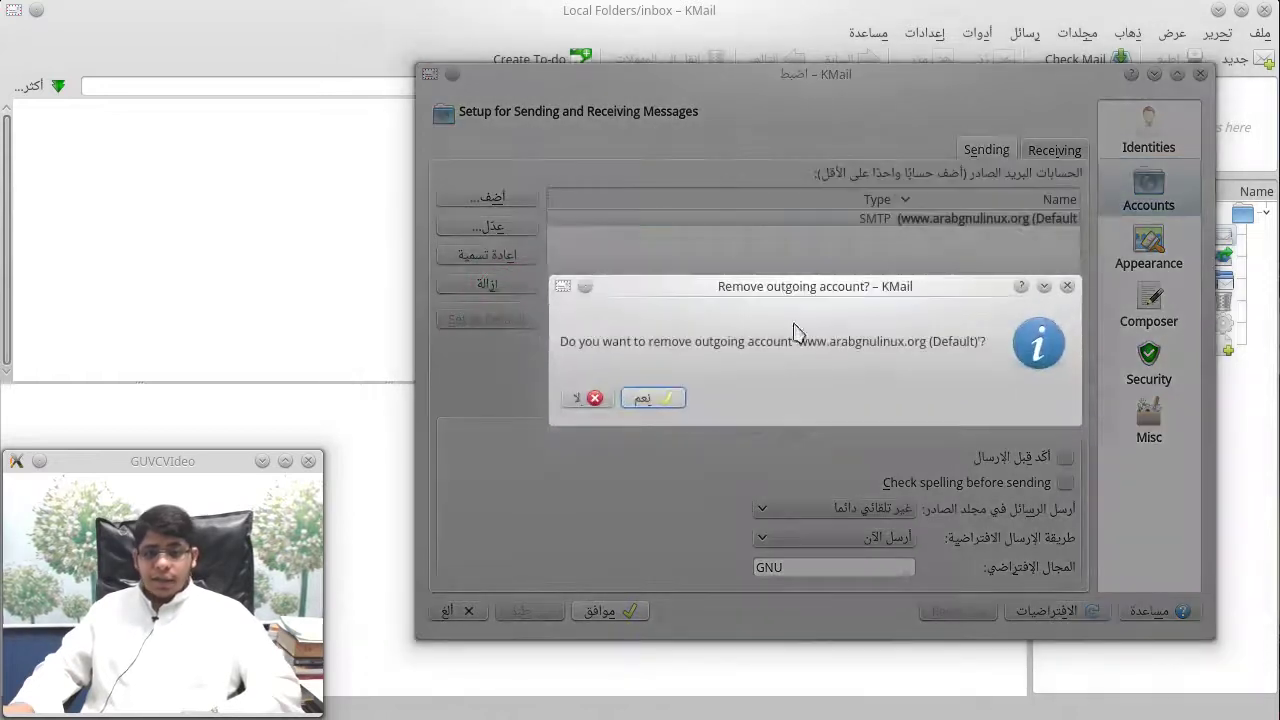
pyautogui.click(651, 397)
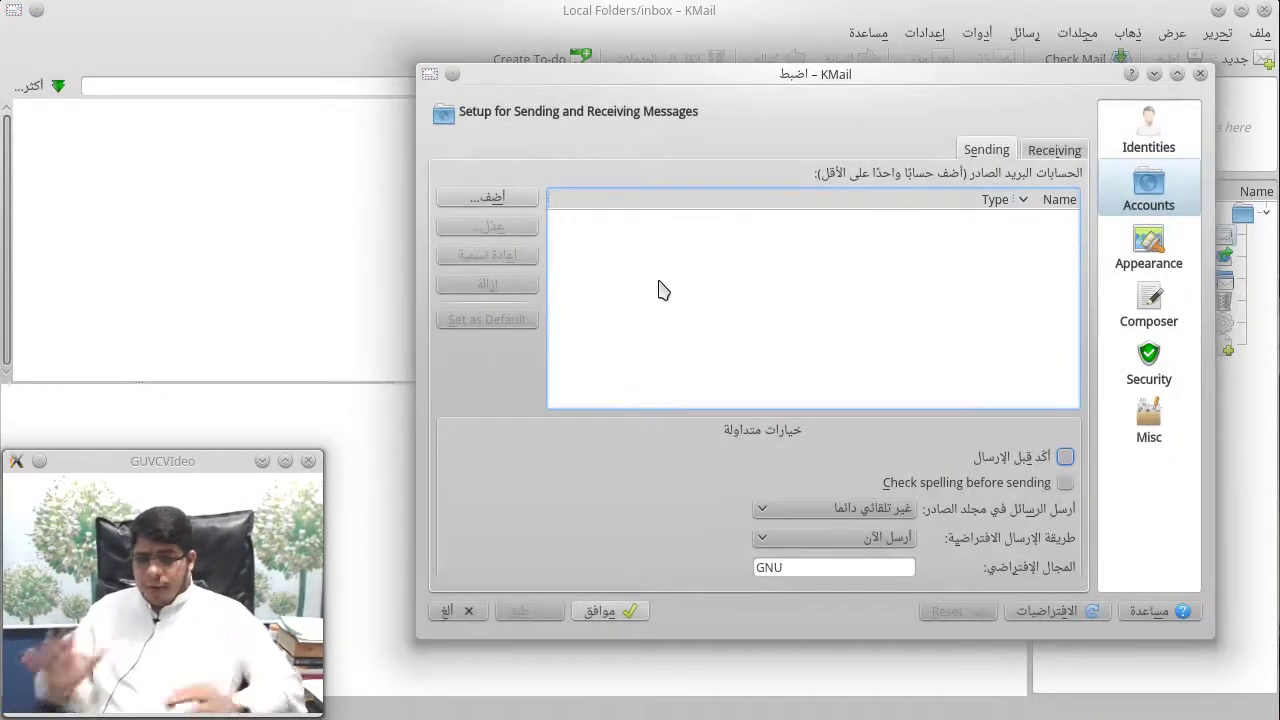
pyautogui.click(1150, 135)
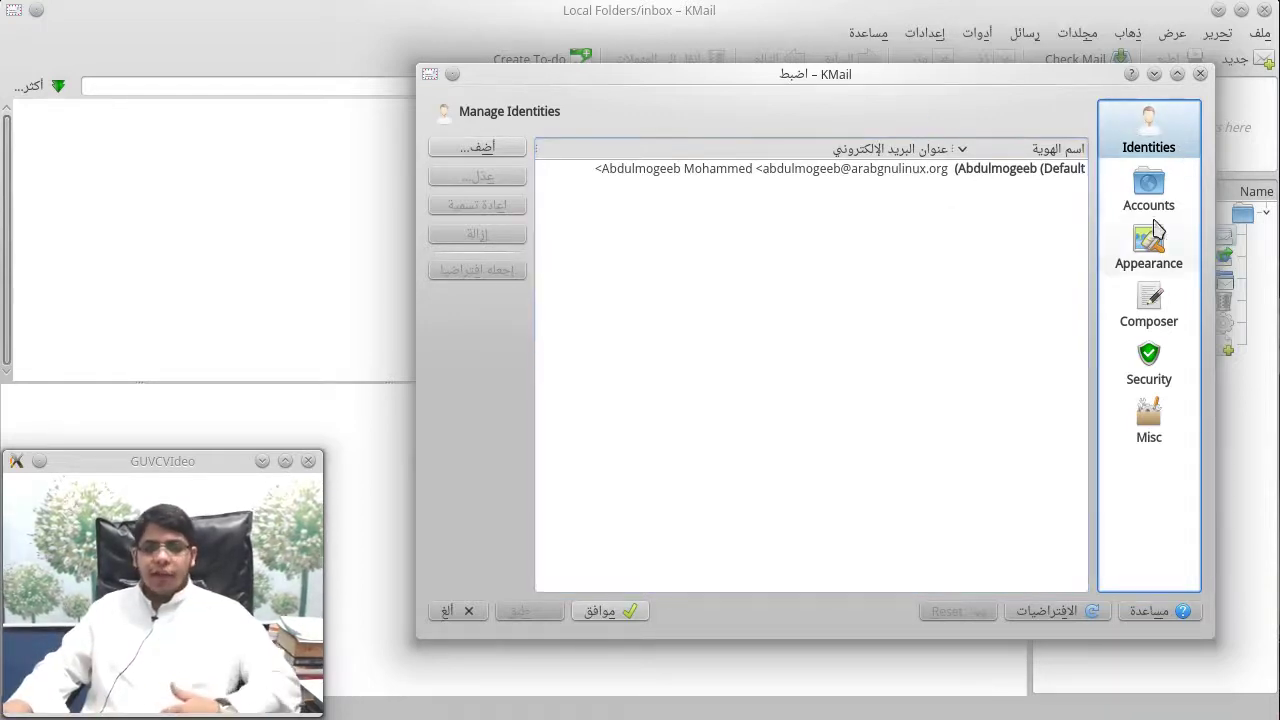
# Step: Return to the Accounts page, then switch to the Appearance settings
pyautogui.click(1149, 200)
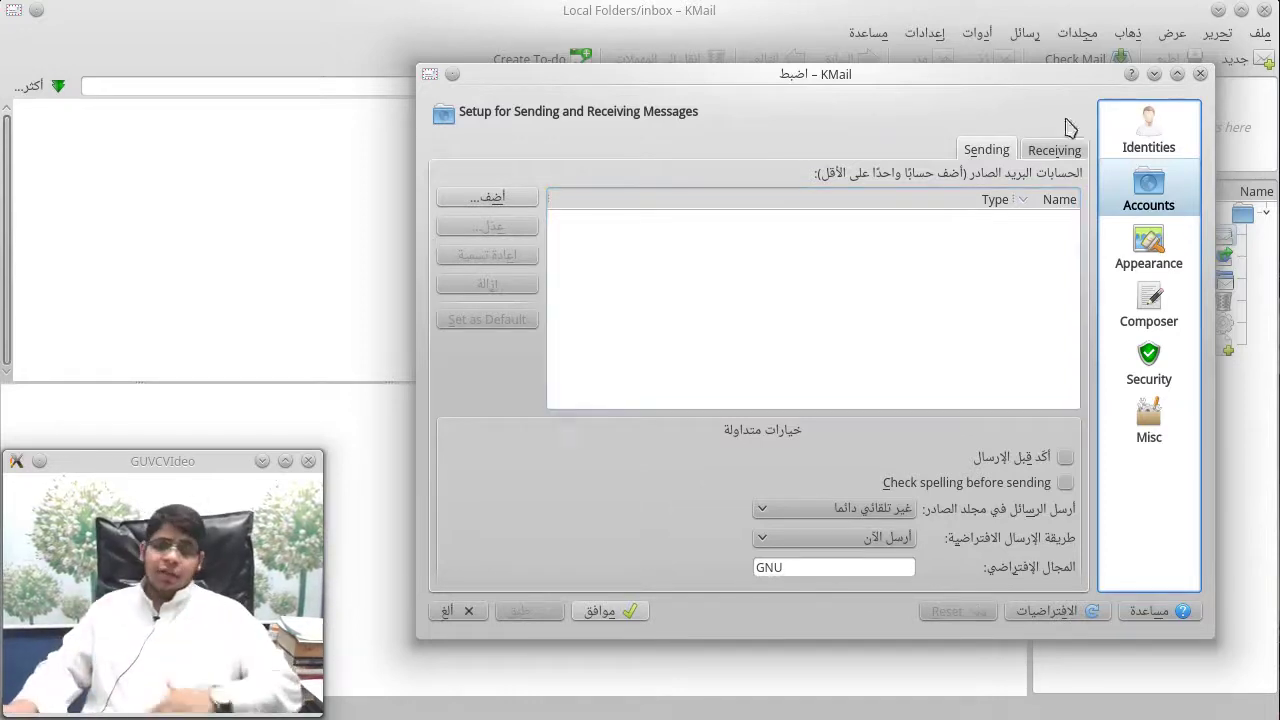
pyautogui.click(1110, 262)
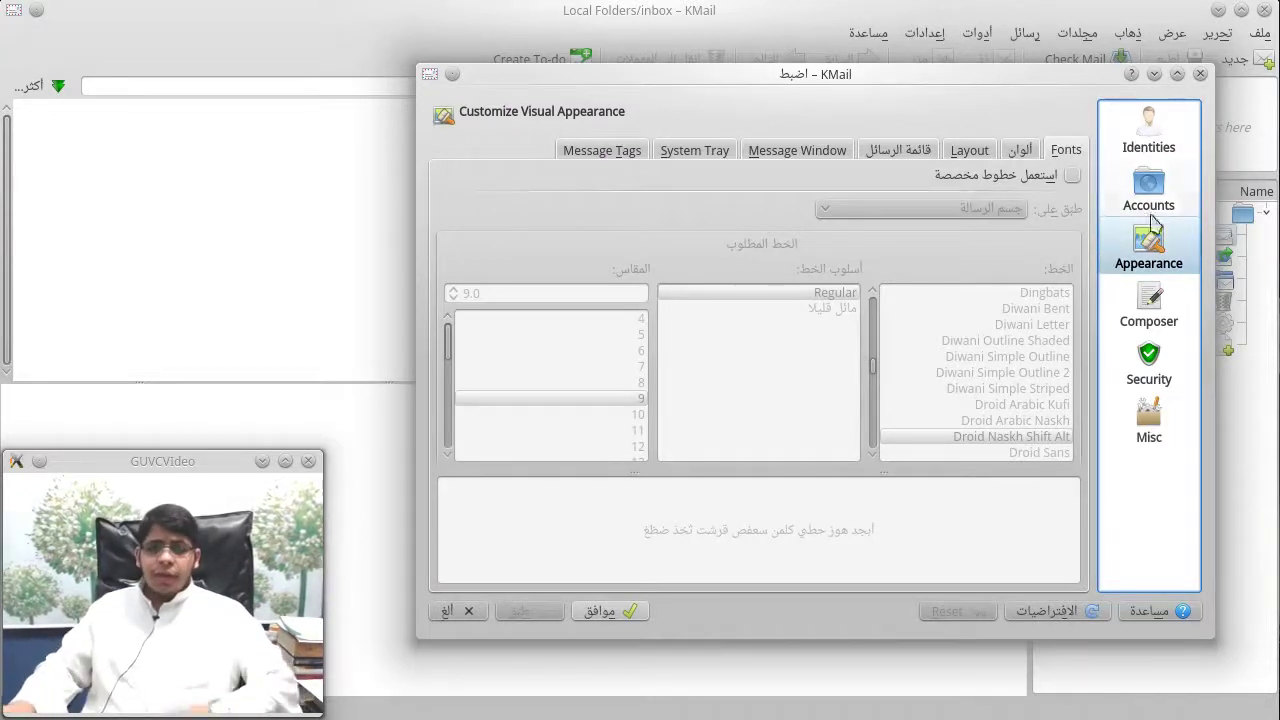
# Step: Check the Colors and Layout tabs, then drag Configure KMail to the screen's right edge
pyautogui.click(1022, 150)
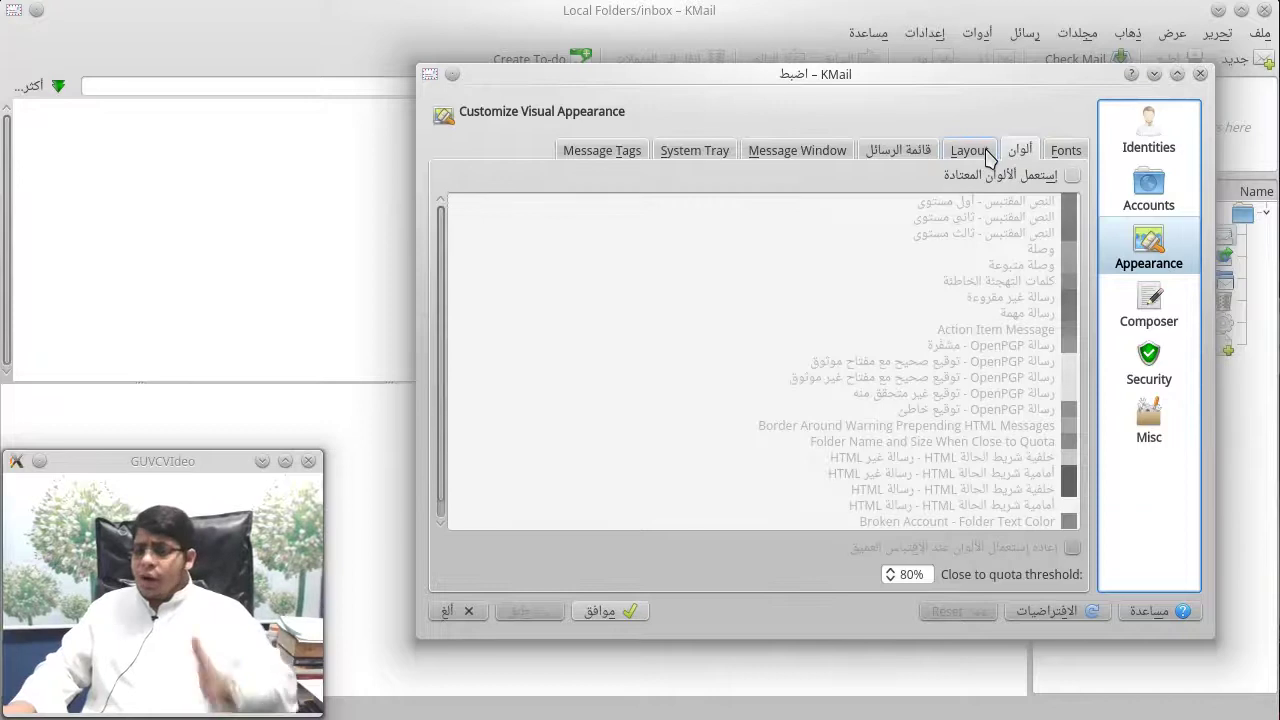
pyautogui.click(986, 153)
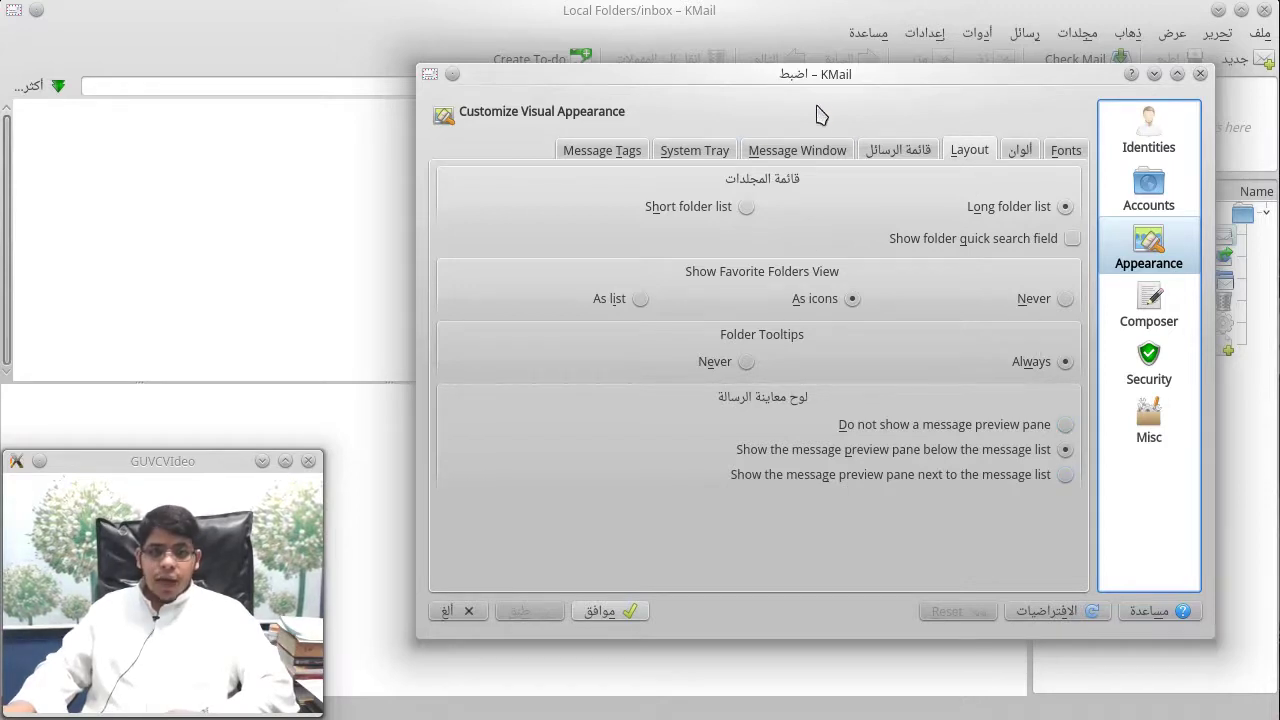
pyautogui.moveTo(834, 80); pyautogui.dragTo(1275, 76)
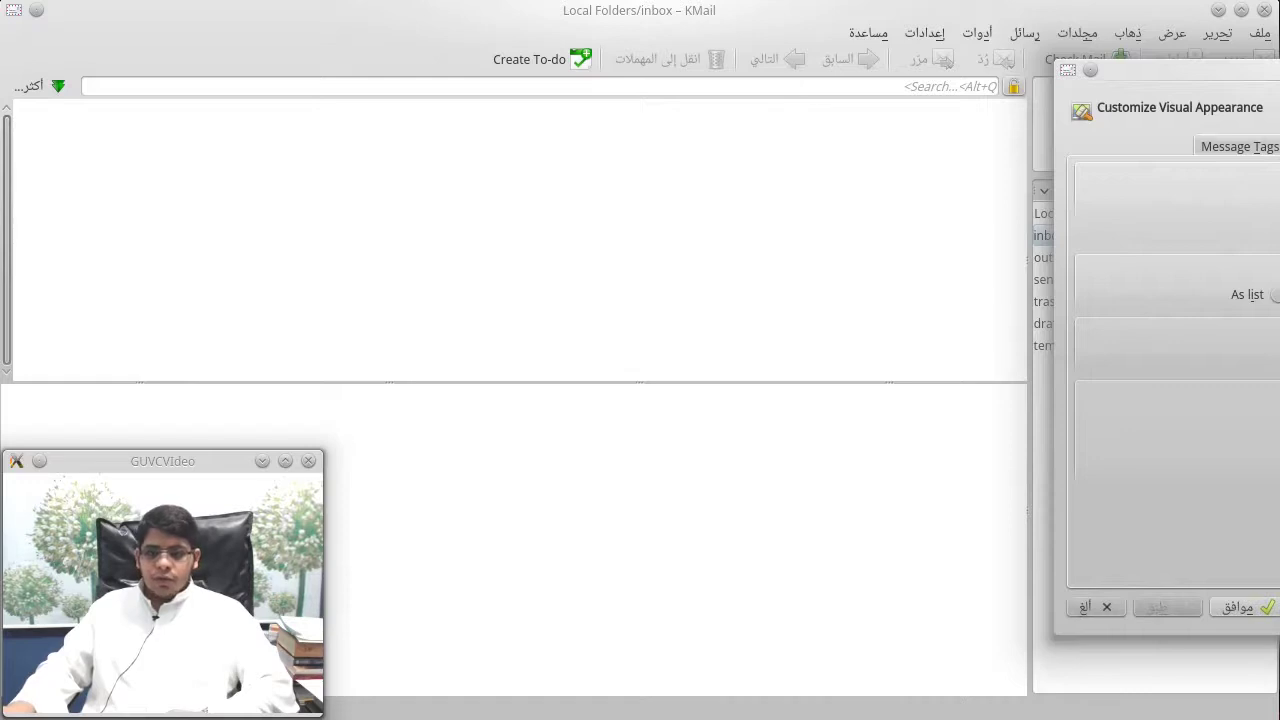
# Step: Select 'Show the message preview pane next to the message list' in the Layout tab
pyautogui.moveTo(1180, 70); pyautogui.dragTo(426, 97)
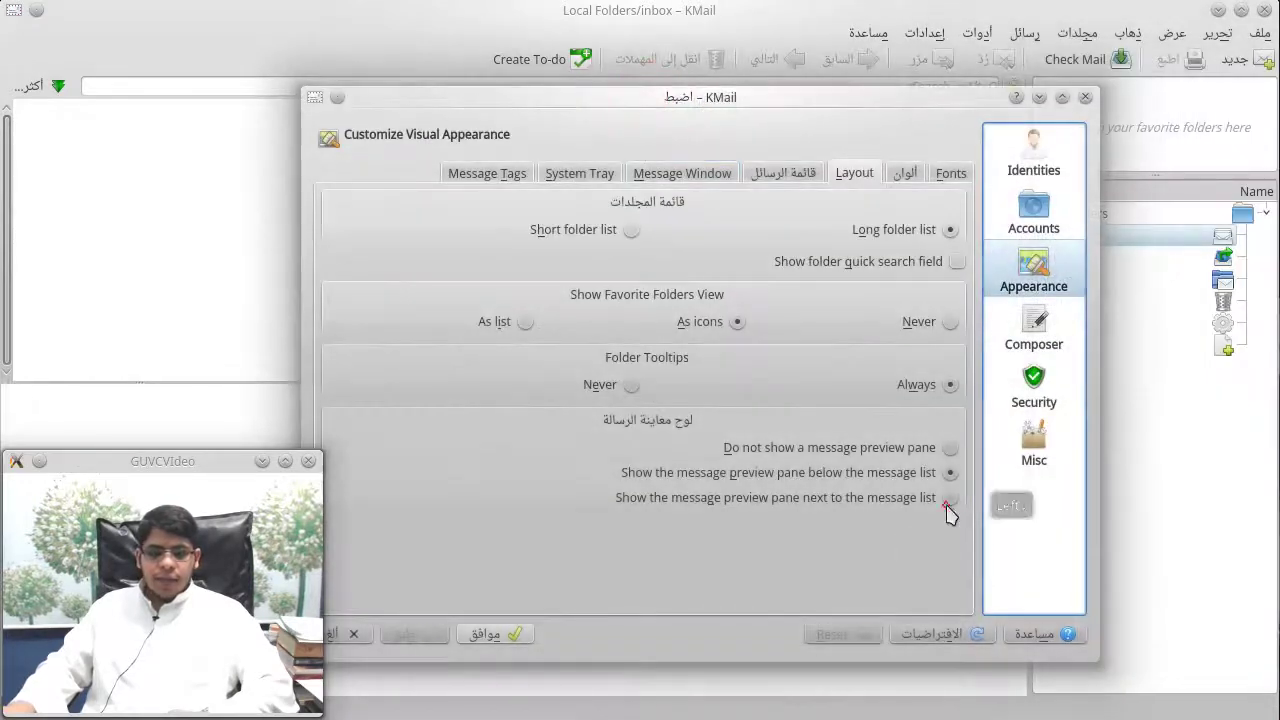
pyautogui.click(440, 637)
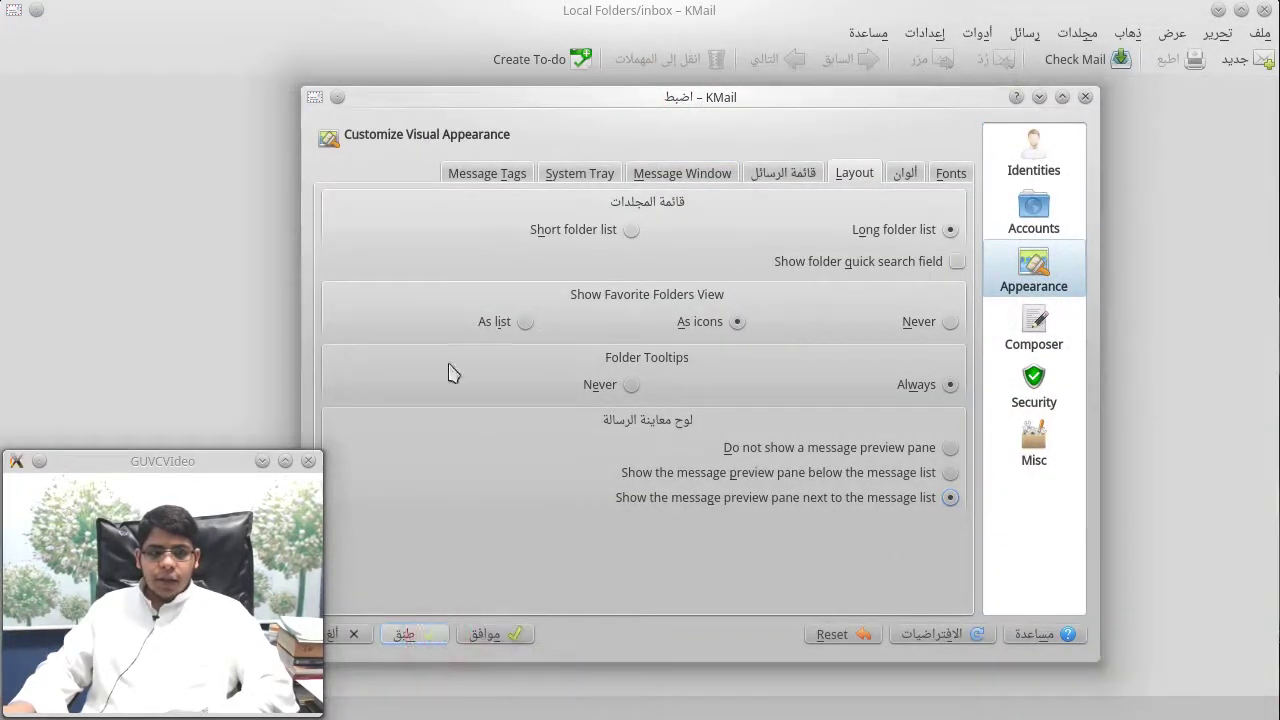
pyautogui.moveTo(535, 110); pyautogui.dragTo(1279, 173)
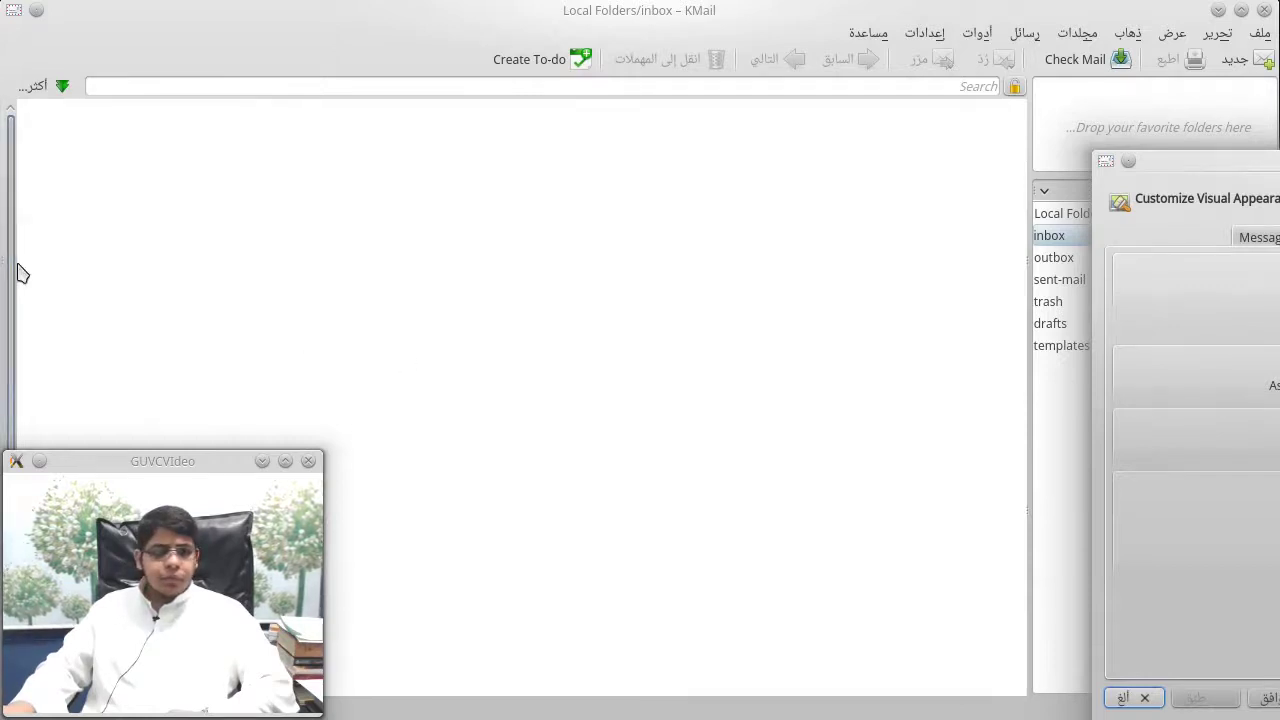
# Step: Adjust the folder and preview pane splitters and apply the new layout to the main window
pyautogui.moveTo(5, 270); pyautogui.dragTo(6, 262)
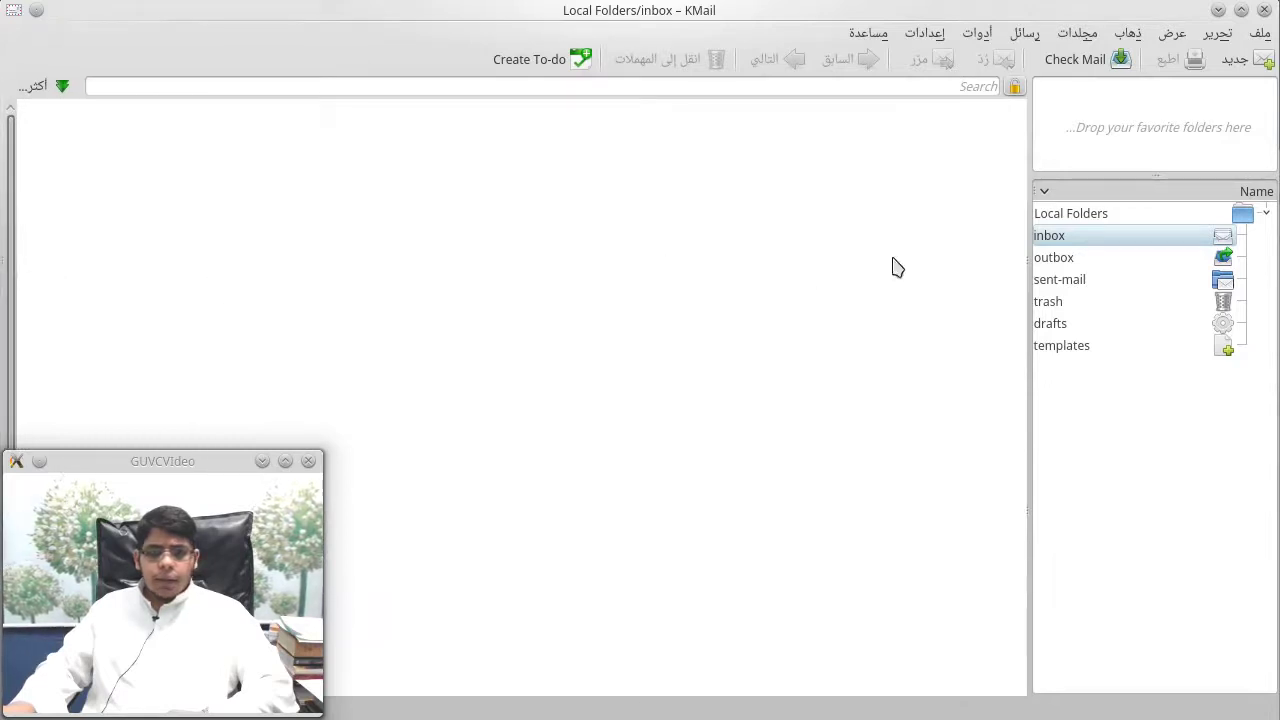
pyautogui.moveTo(1028, 268); pyautogui.dragTo(1040, 258)
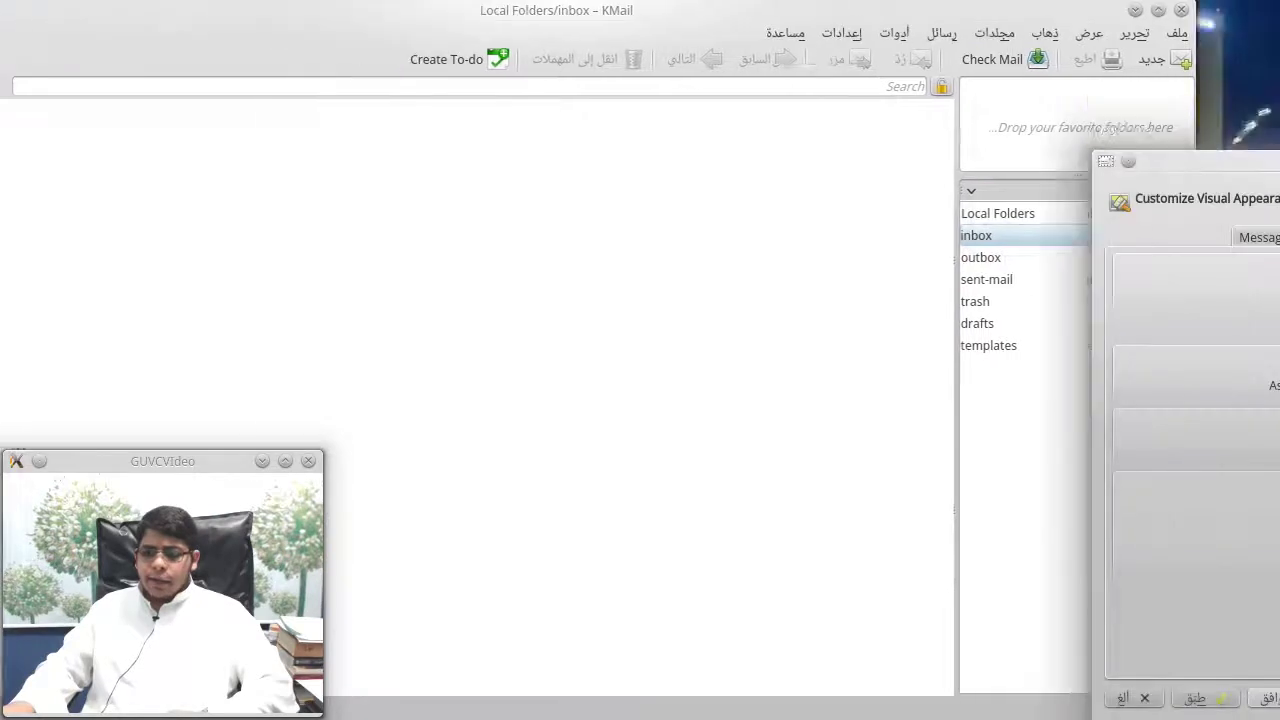
pyautogui.click(1218, 698)
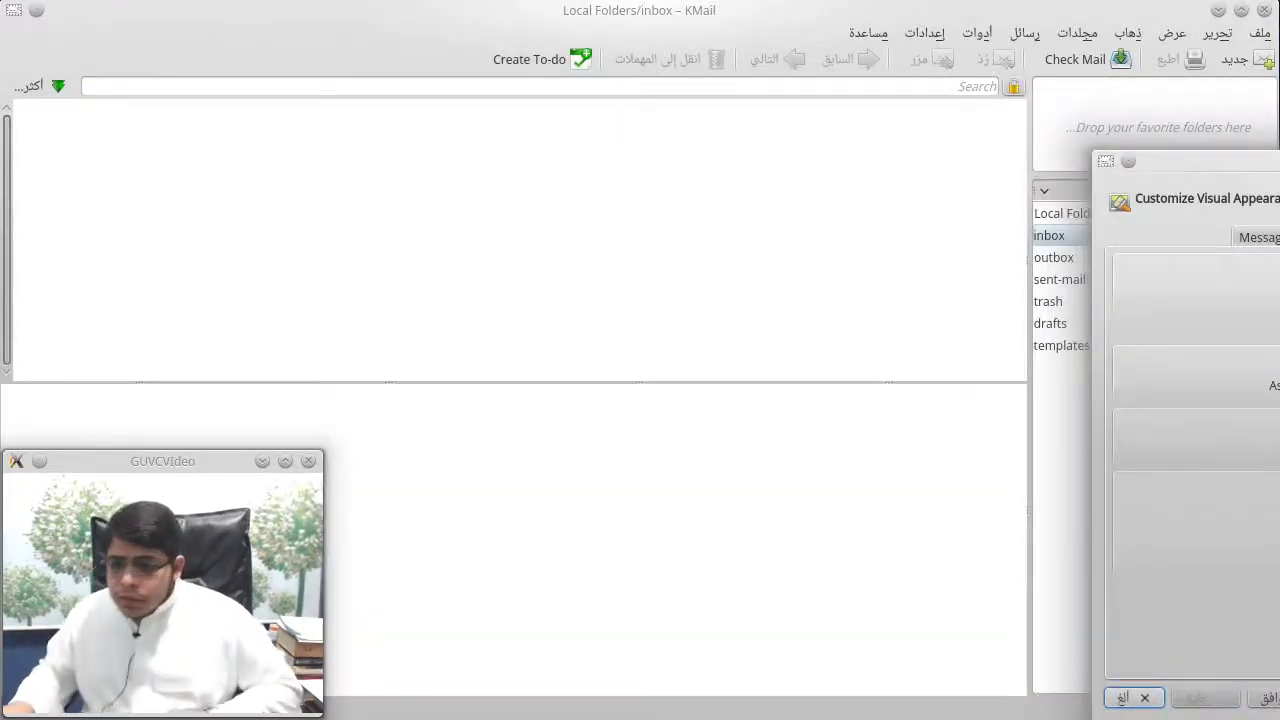
pyautogui.click(1220, 697)
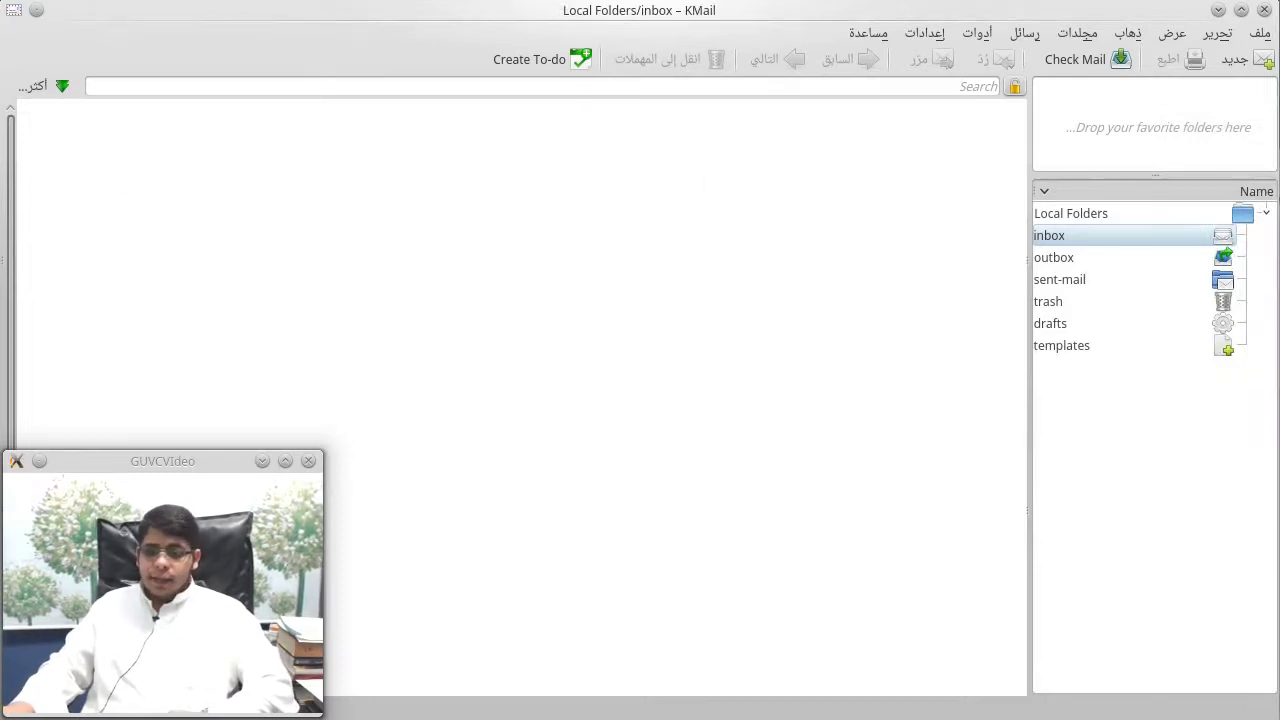
pyautogui.hotkey('alt', 'Tab')
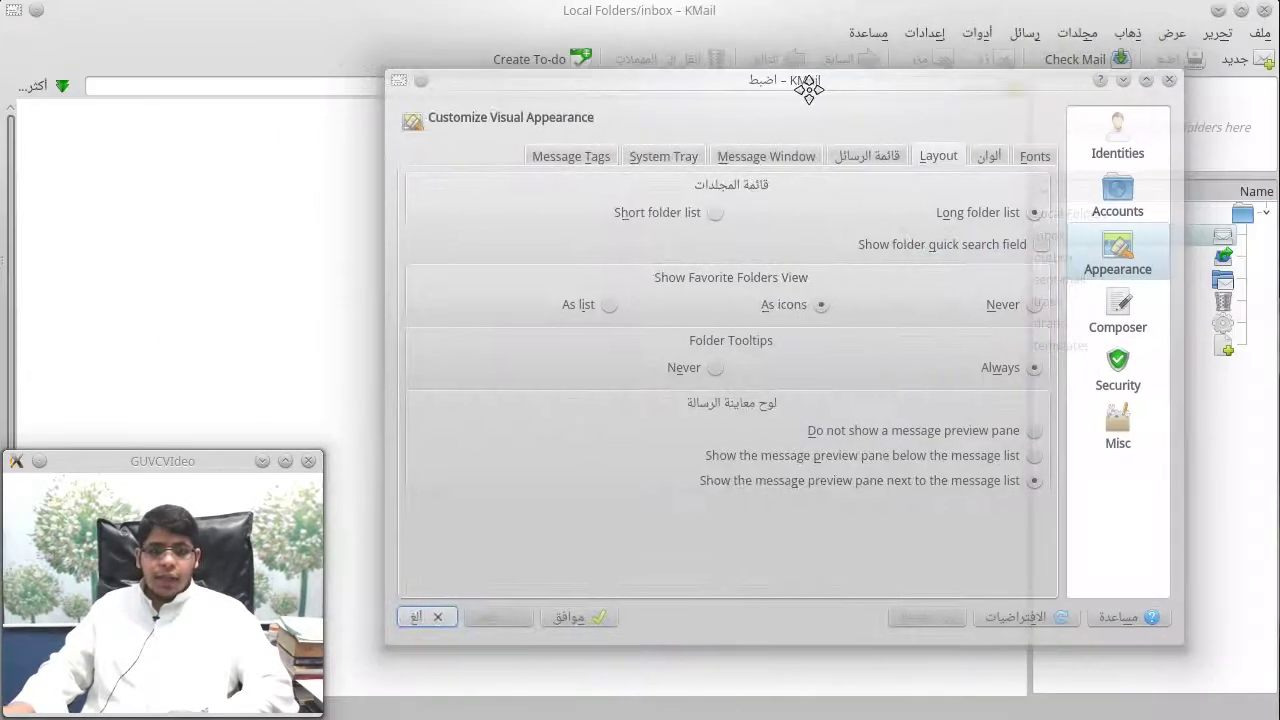
# Step: Enable the system tray icon and show KMail in the tray only when unread mail exists
pyautogui.click(738, 90)
pyautogui.click(801, 160)
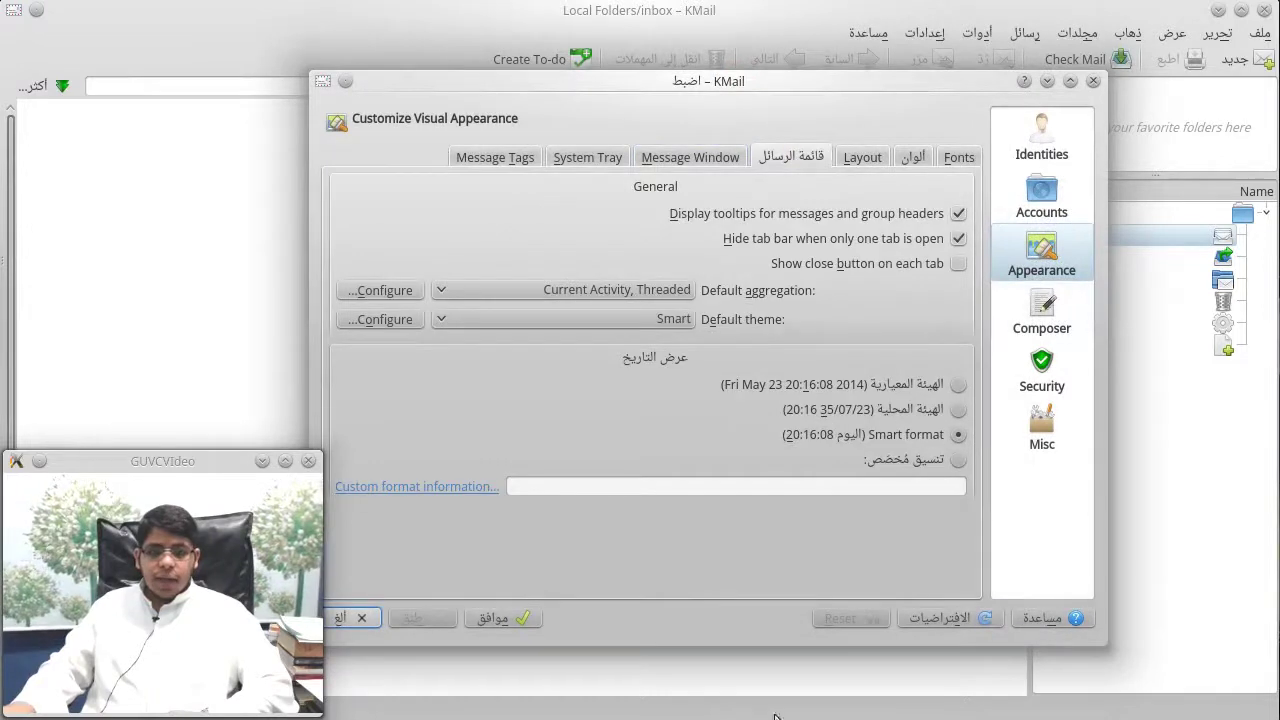
pyautogui.click(552, 160)
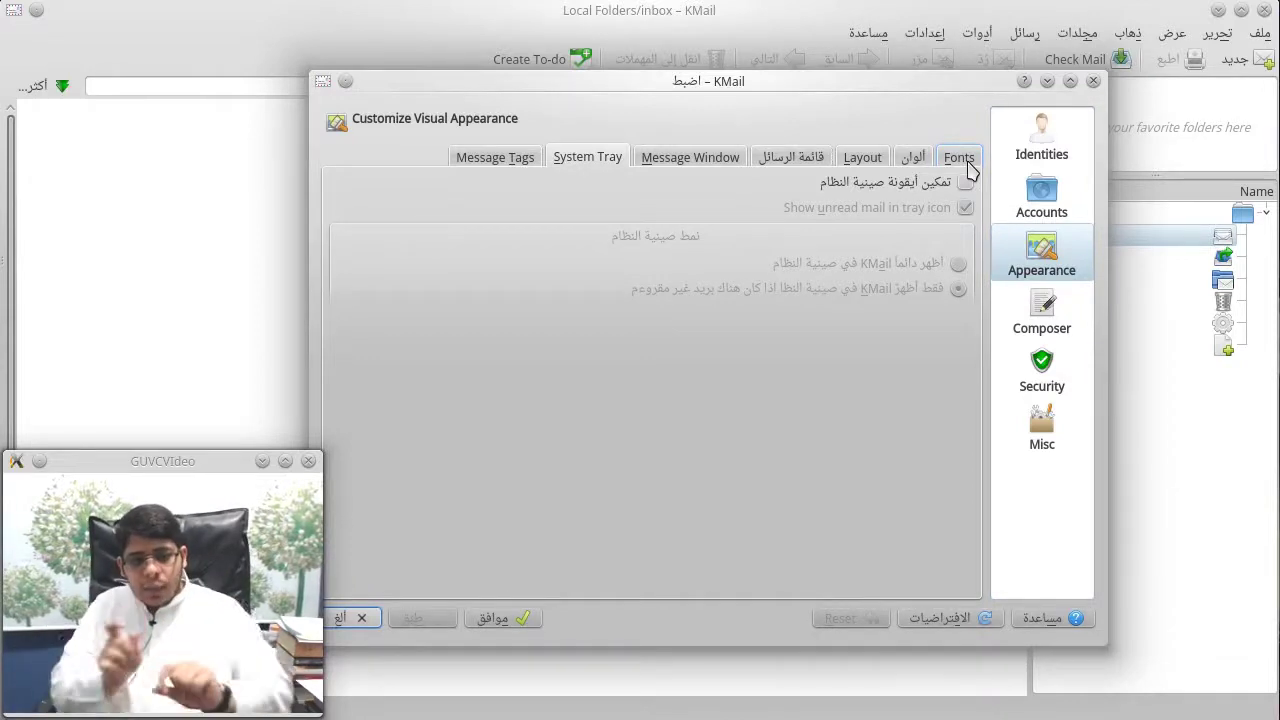
pyautogui.click(941, 184)
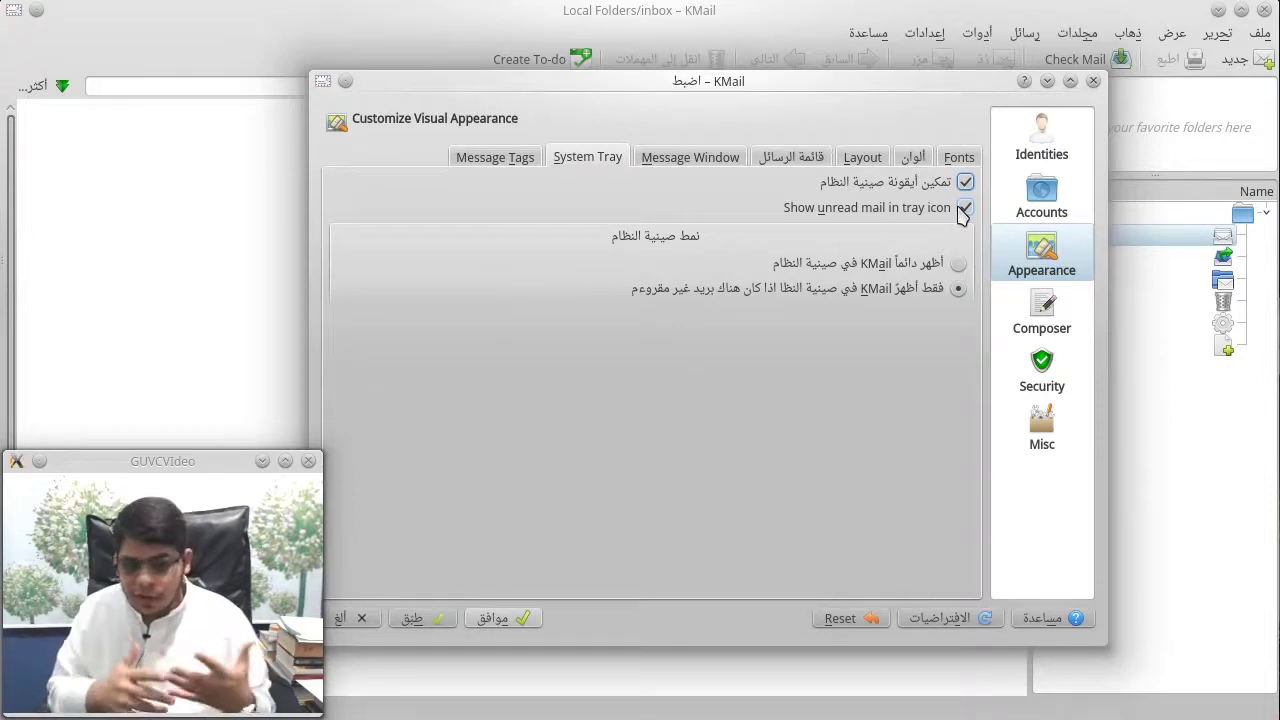
pyautogui.click(955, 266)
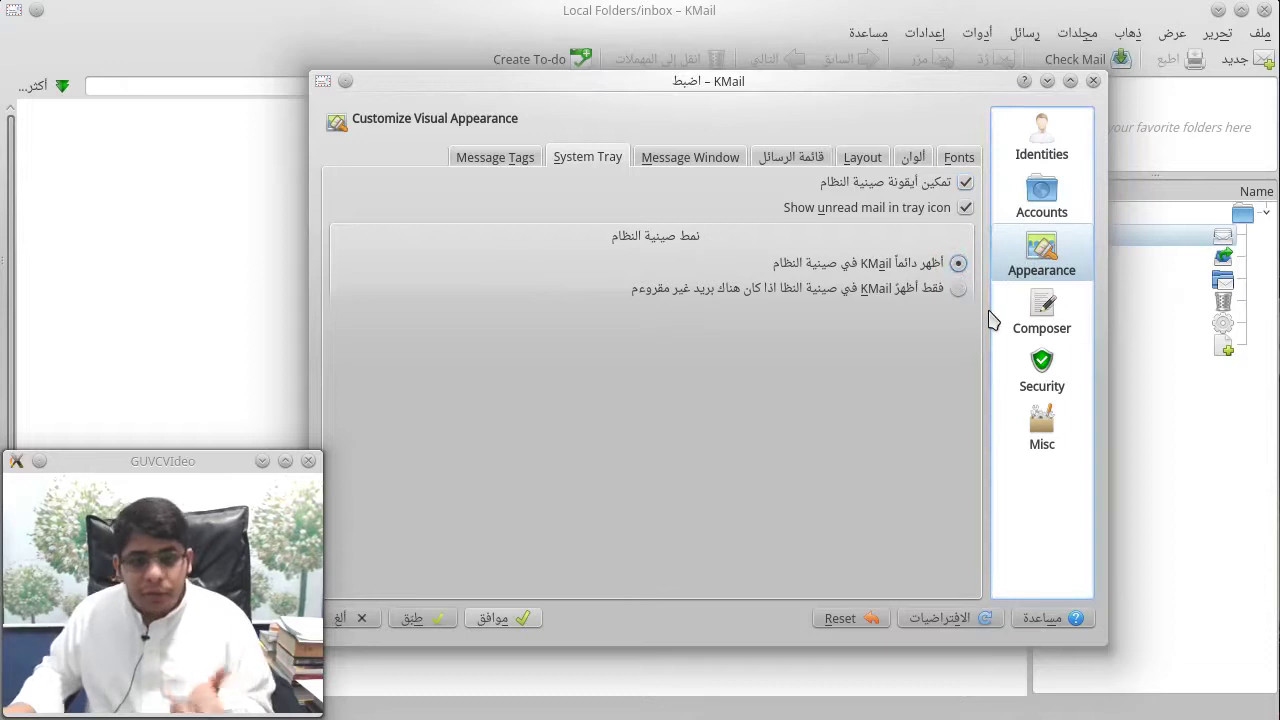
pyautogui.click(955, 289)
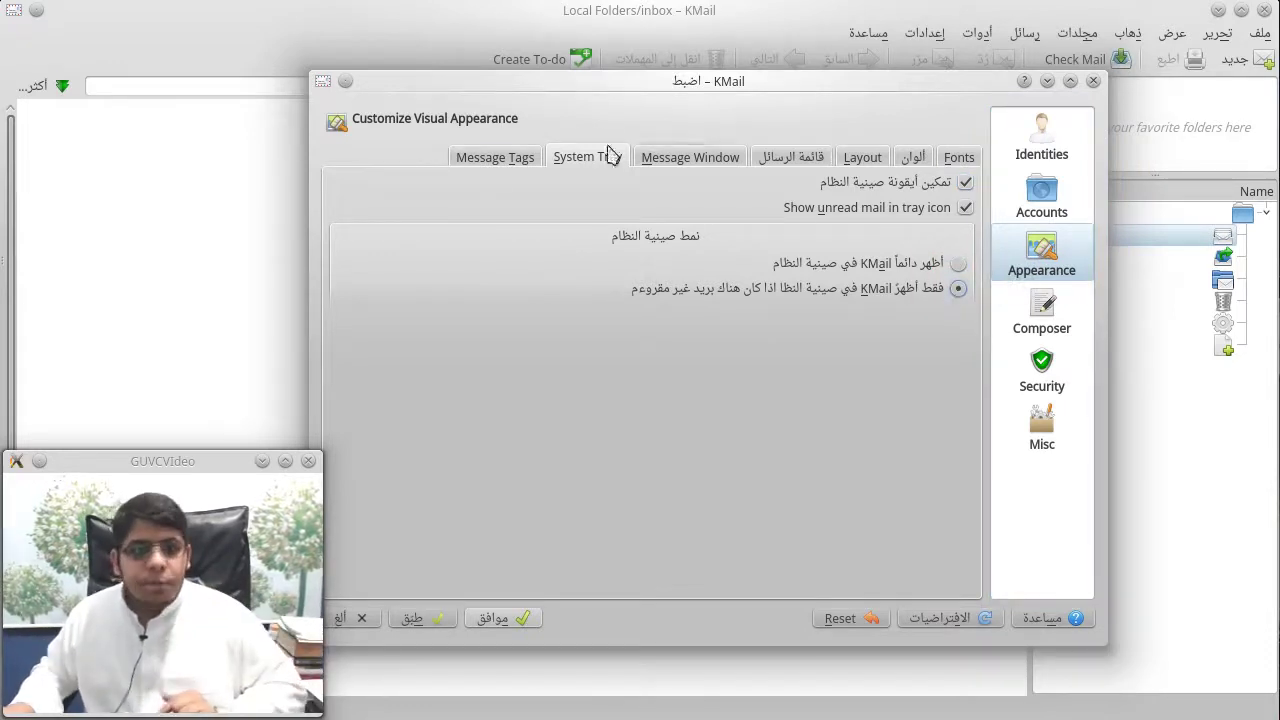
pyautogui.click(495, 157)
# Step: Browse the Composer tabs (templates, custom templates, subject, attachments), then the Security and Misc pages
pyautogui.click(1022, 336)
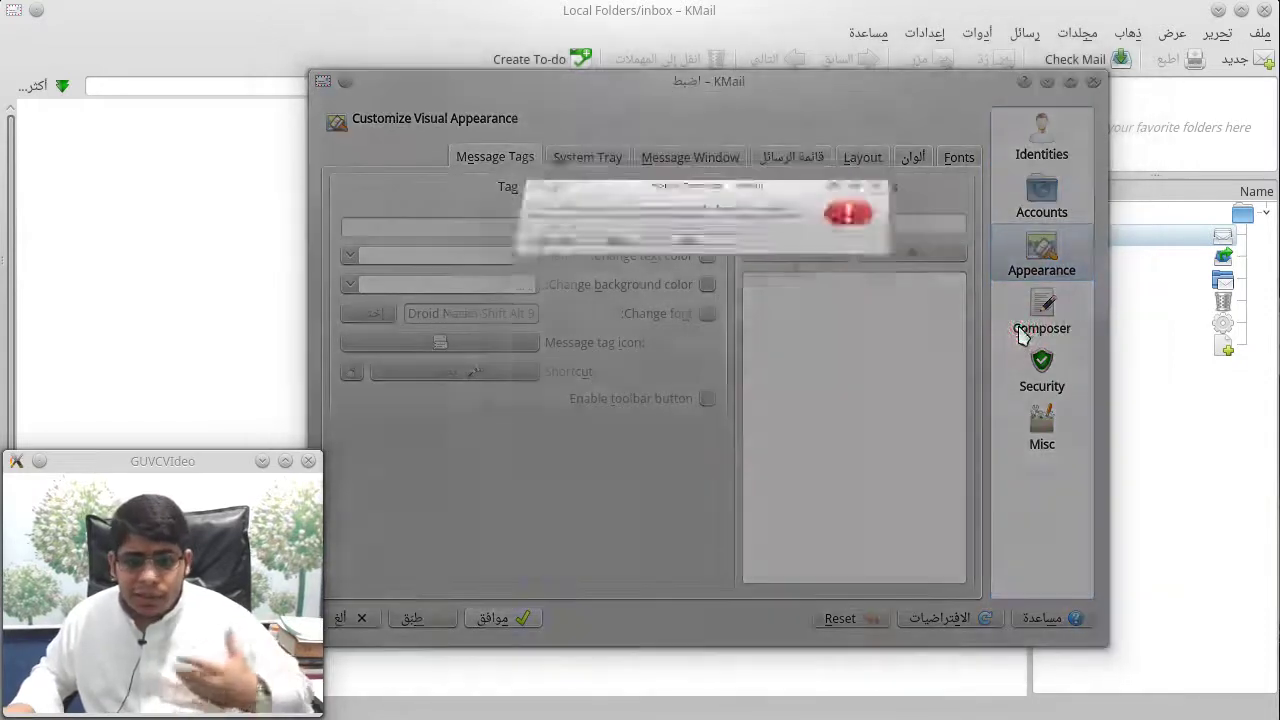
pyautogui.click(648, 405)
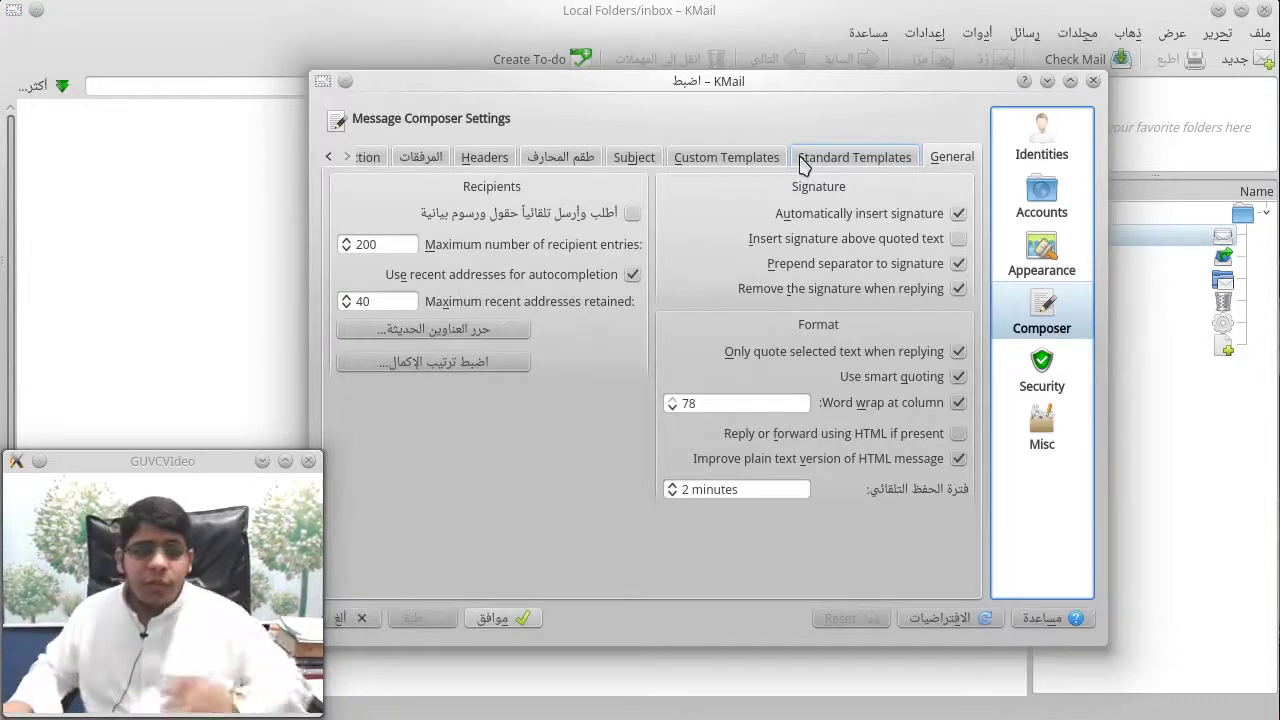
pyautogui.click(812, 158)
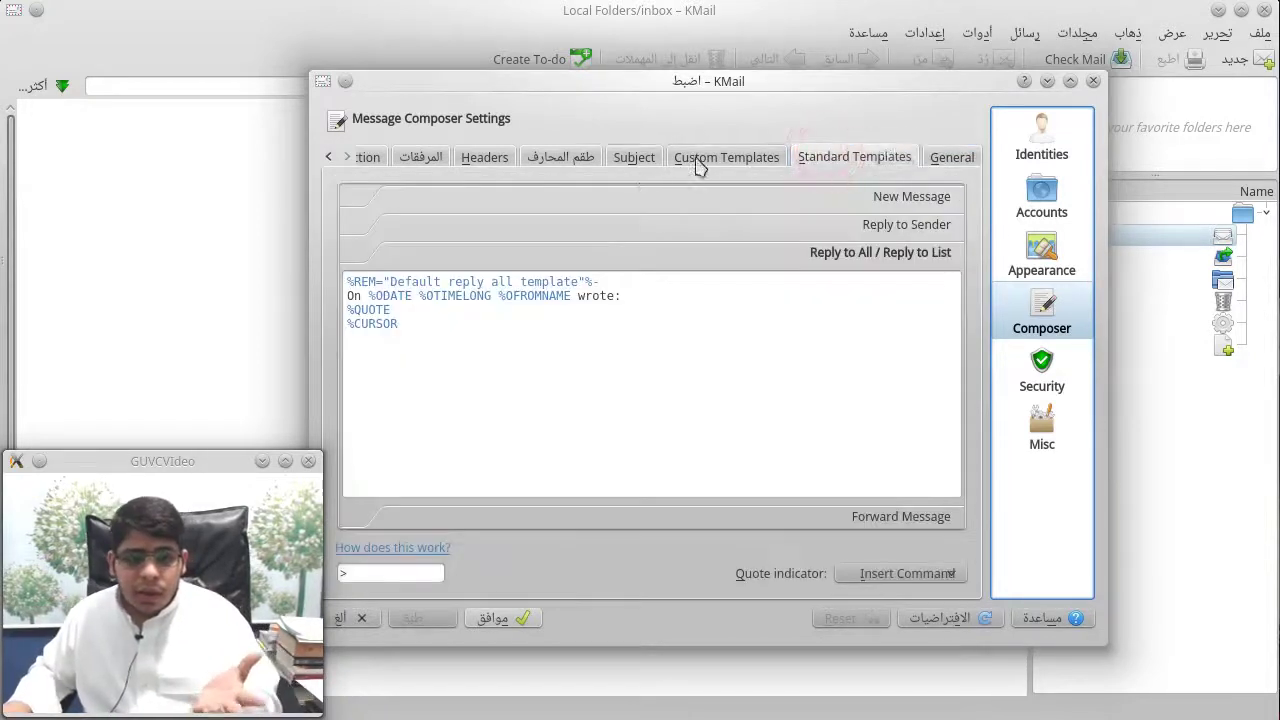
pyautogui.click(726, 158)
pyautogui.click(634, 160)
pyautogui.click(549, 160)
pyautogui.click(422, 158)
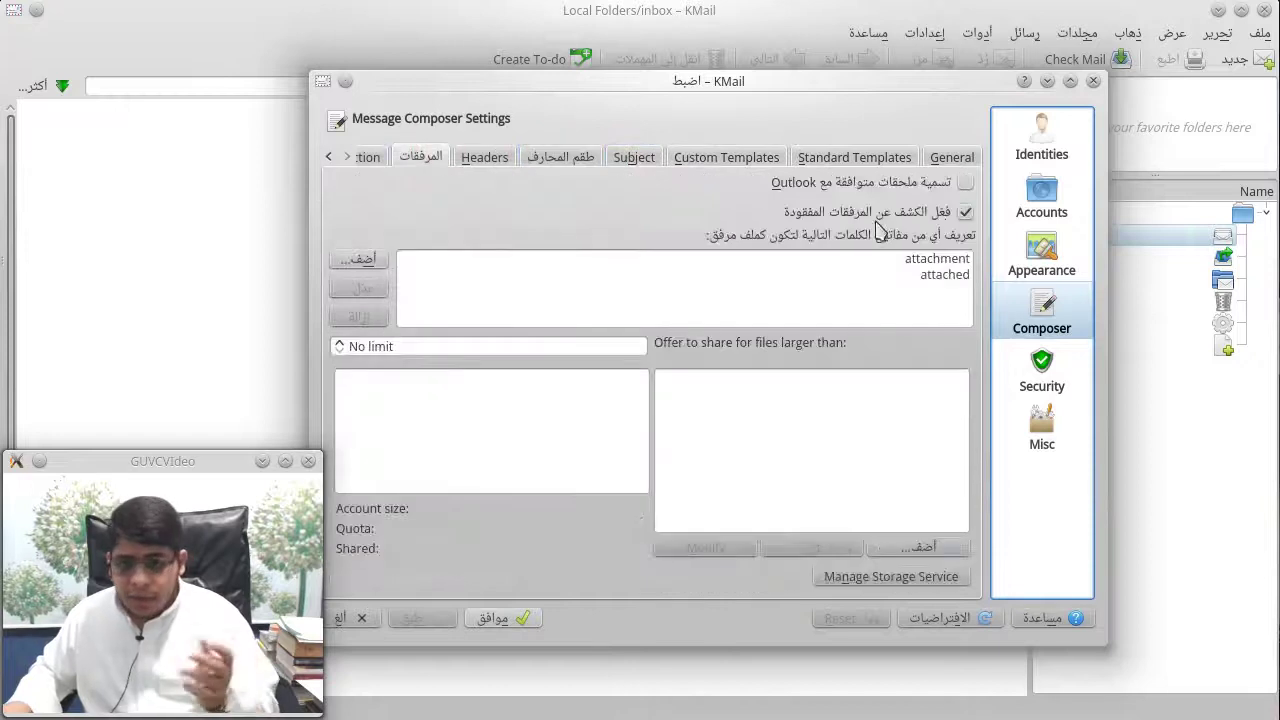
pyautogui.click(1032, 379)
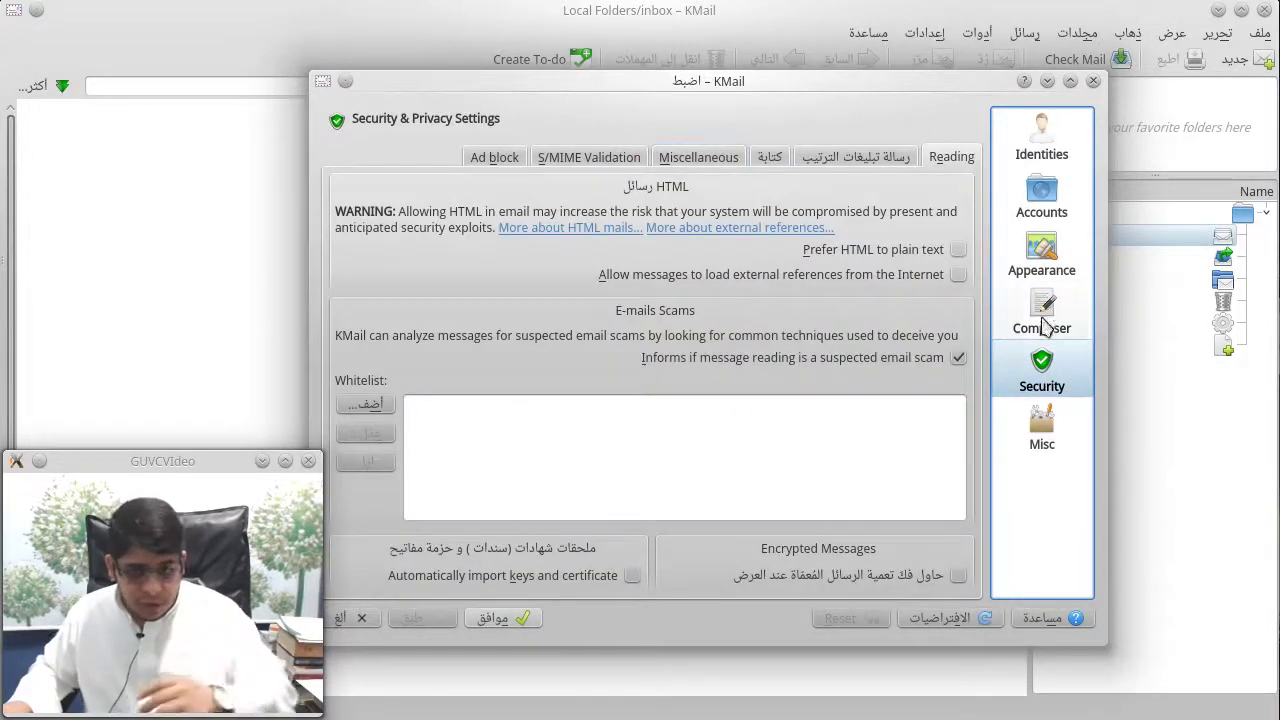
pyautogui.click(1045, 420)
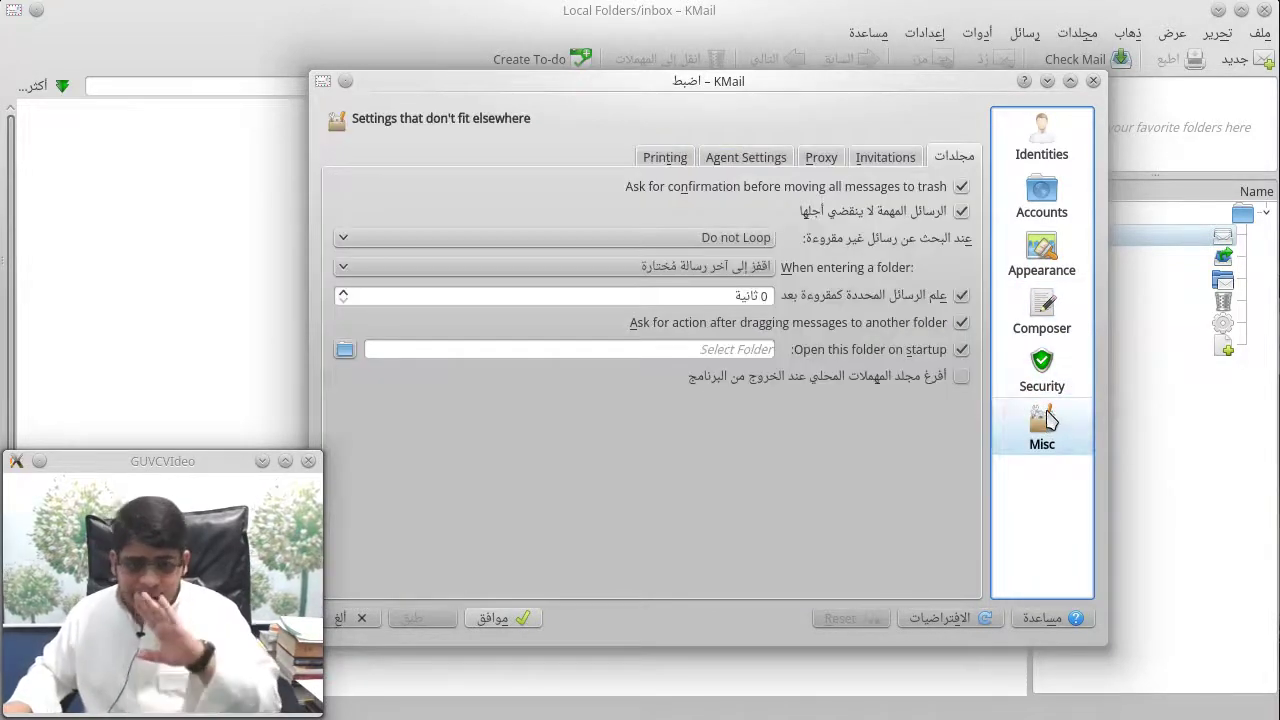
# Step: Cancel Configure KMail, then open and dismiss the main window's Settings menu
pyautogui.click(370, 613)
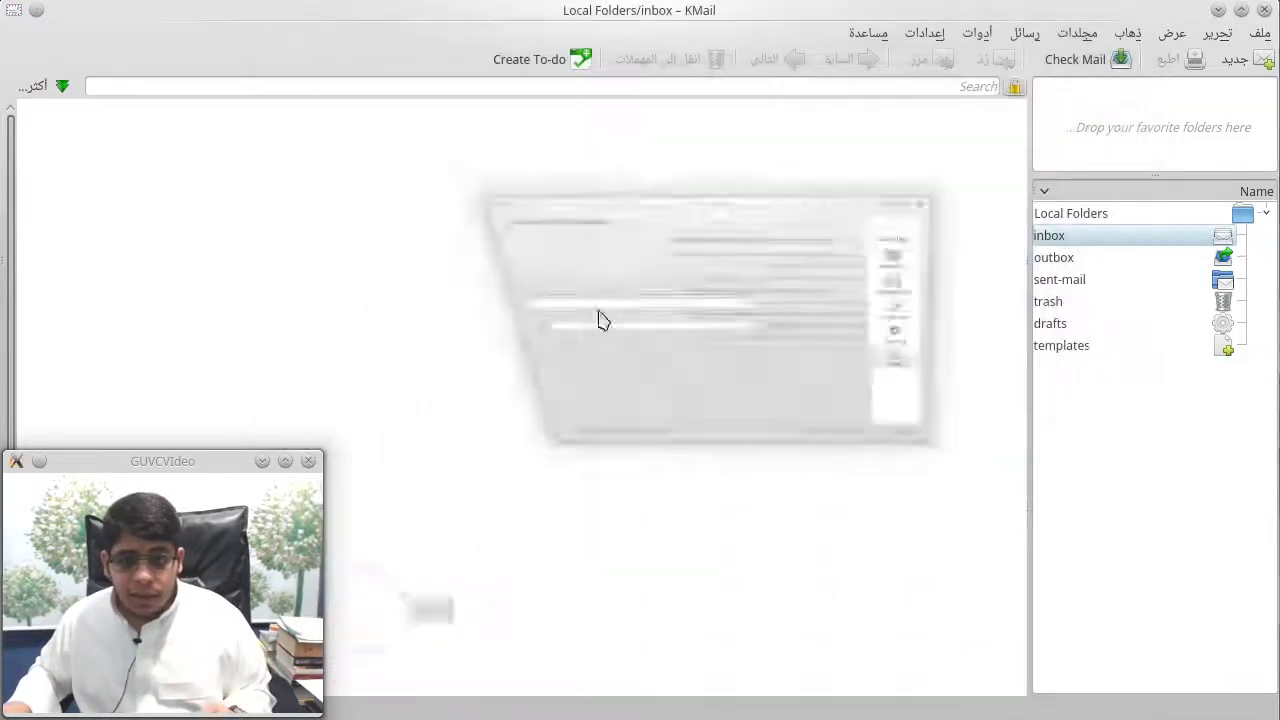
pyautogui.click(924, 33)
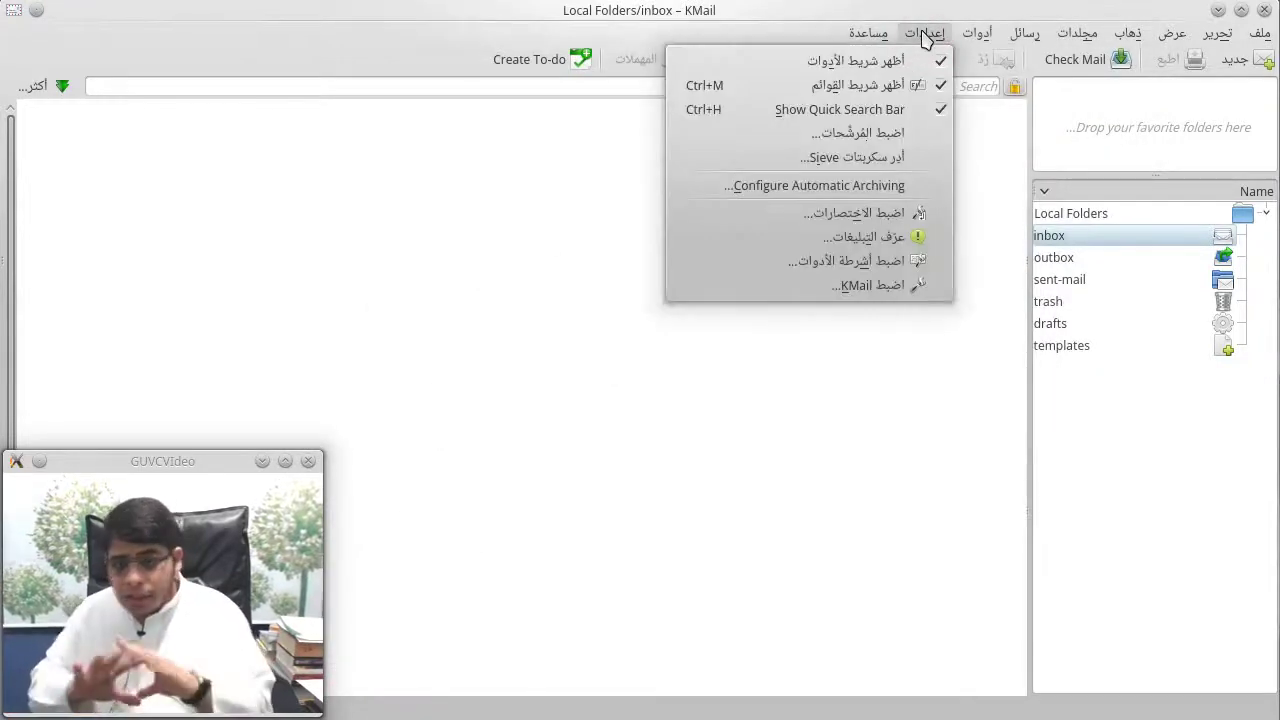
pyautogui.click(490, 236)
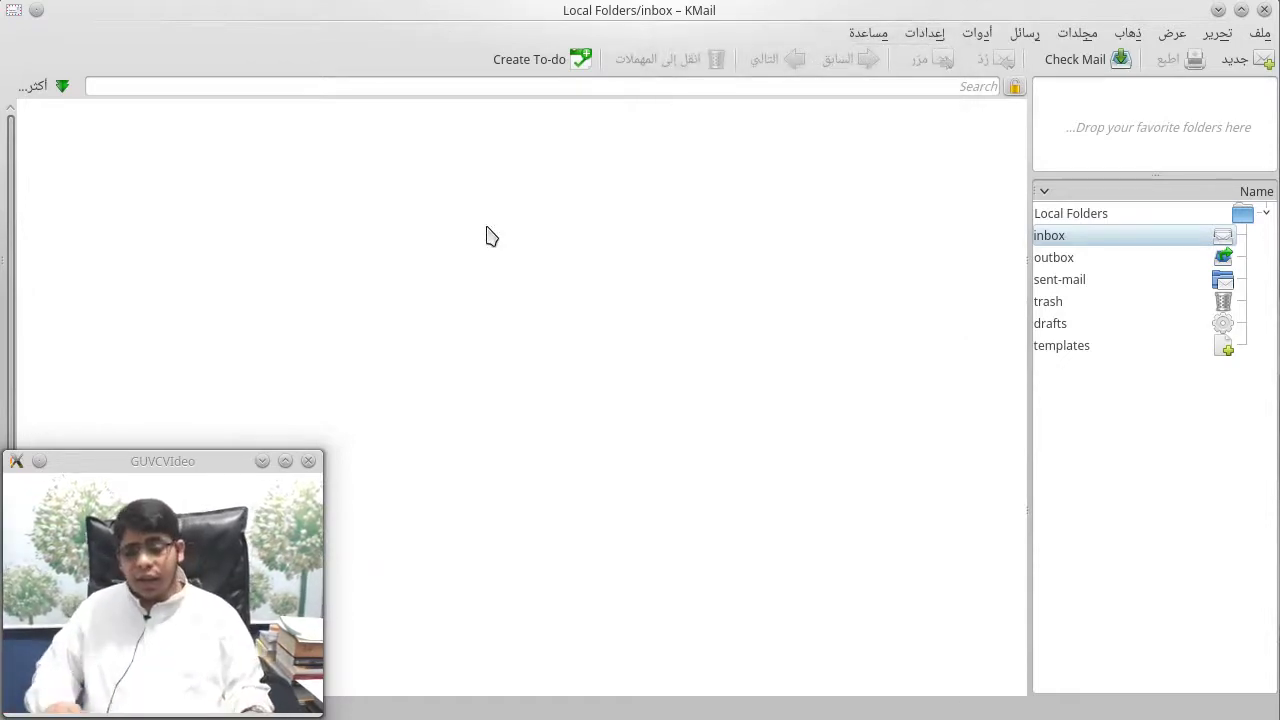